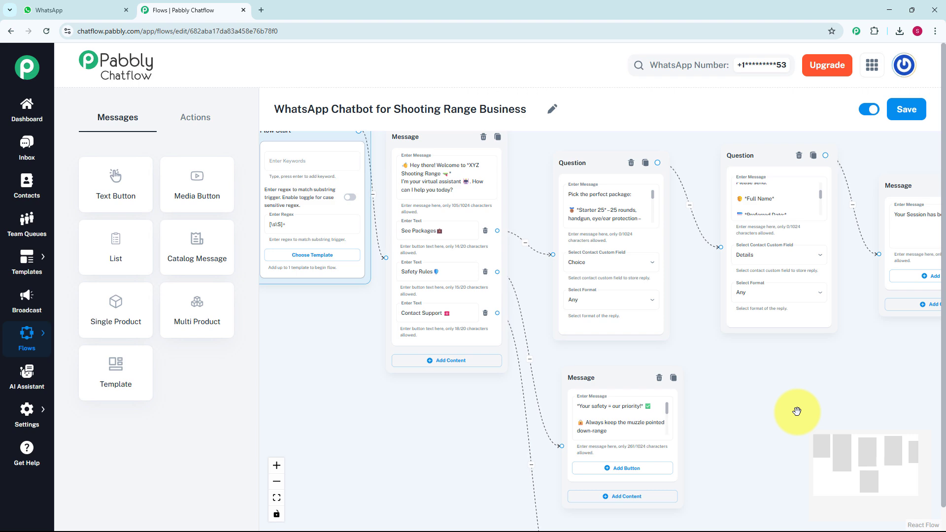
Pan across the finished shooting range chatbot flow to review its connected nodes.
{"action": "left_click_drag", "start_coordinate": [797, 410], "coordinate": [697, 303]}
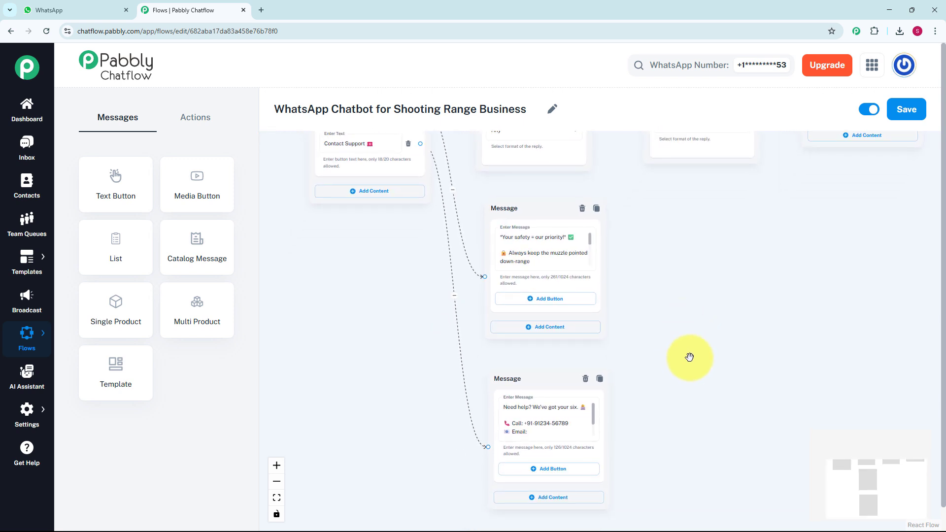
{"action": "left_click_drag", "start_coordinate": [692, 355], "coordinate": [722, 424]}
{"action": "left_click_drag", "start_coordinate": [722, 374], "coordinate": [657, 360]}
Switch to the WhatsApp tab and send Hello to the XYZ Shooting Range chat to trigger the bot.
{"action": "key", "text": "ctrl+shift+Tab"}
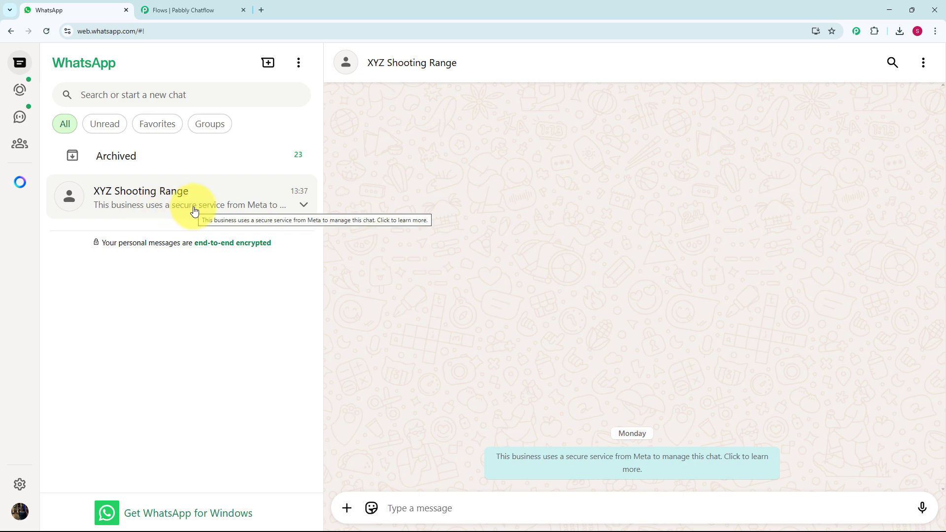
{"action": "type", "text": "Hello"}
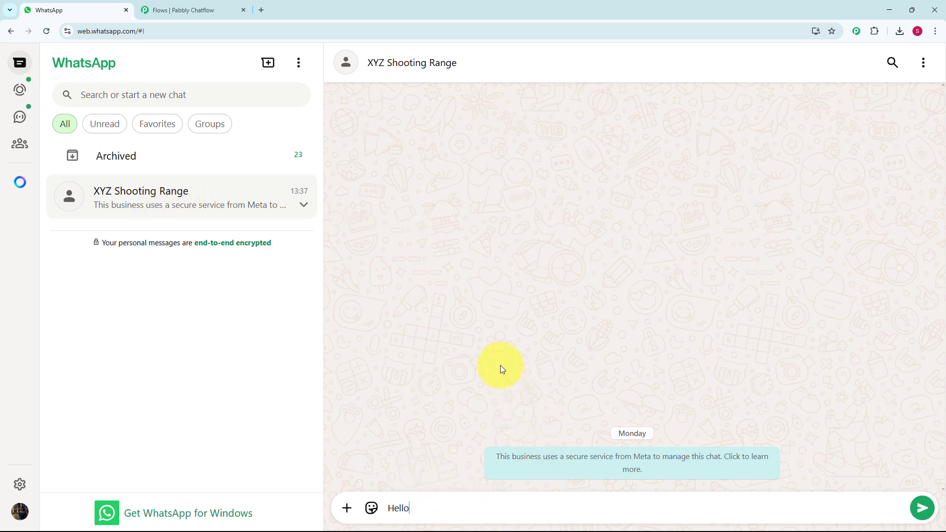
{"action": "key", "text": "Return"}
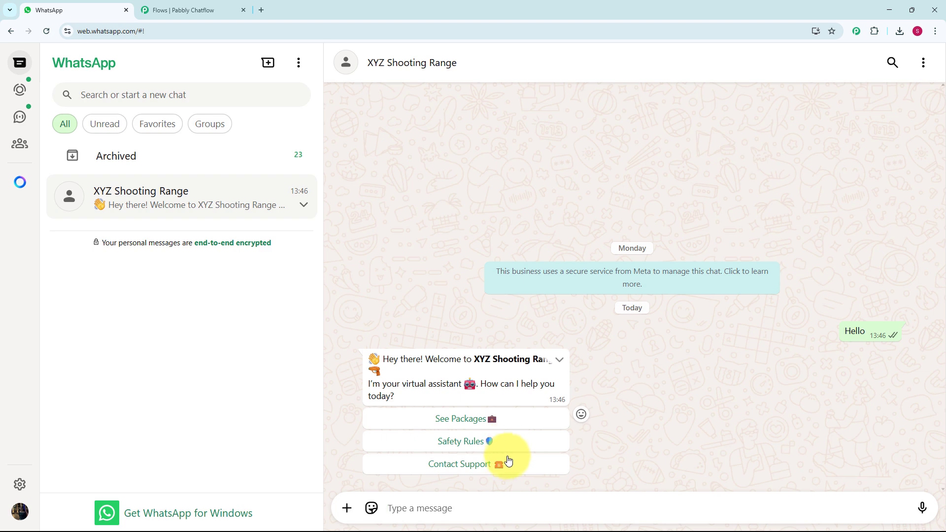
Choose the See Packages option and reply Starter 25 to book a package.
{"action": "left_click", "coordinate": [488, 419]}
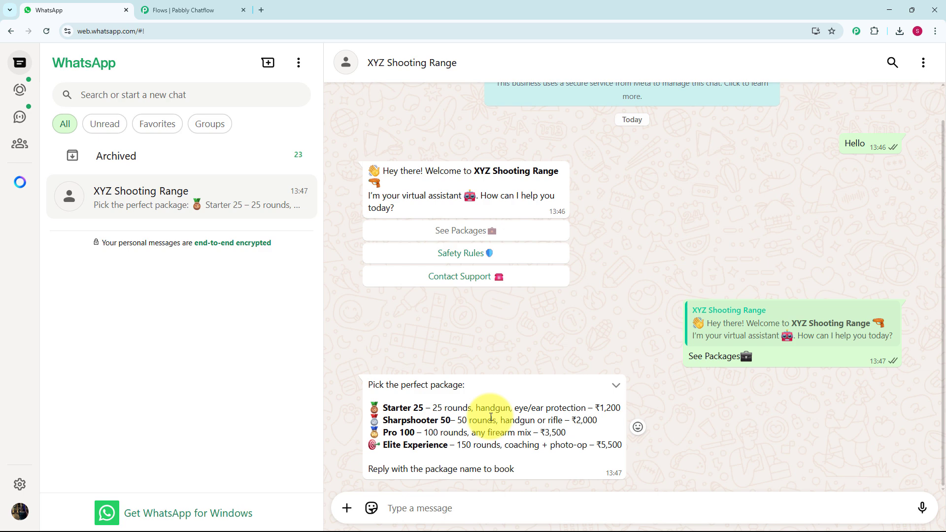
{"action": "type", "text": "Starter 25"}
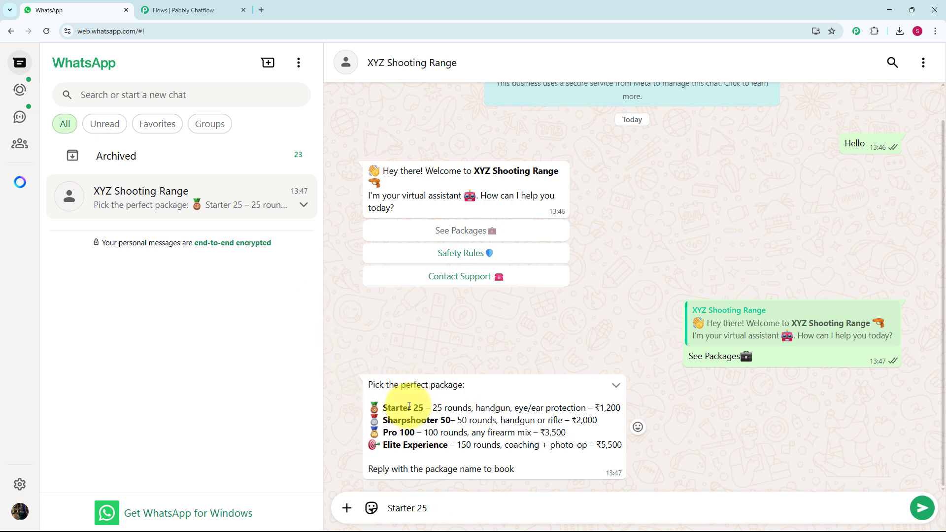
{"action": "key", "text": "Return"}
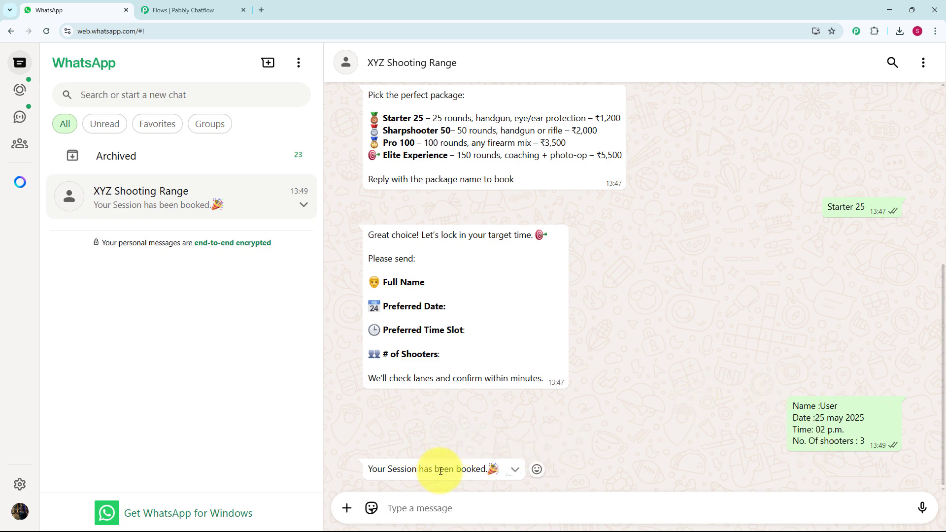
Test the Safety Rules and Contact Support options in the bot's welcome message.
{"action": "scroll", "coordinate": [483, 451], "scroll_direction": "up", "scroll_amount": 6}
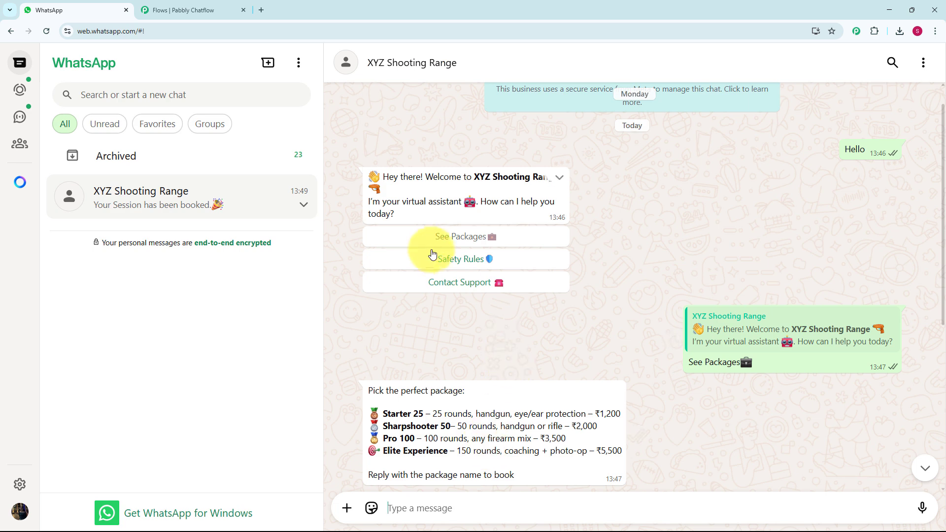
{"action": "left_click", "coordinate": [448, 264]}
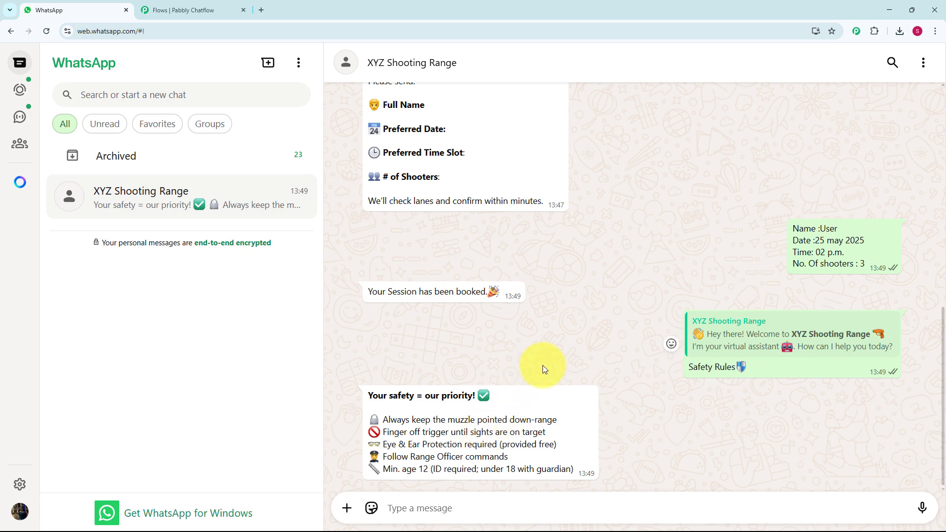
{"action": "scroll", "coordinate": [545, 365], "scroll_direction": "up", "scroll_amount": 8}
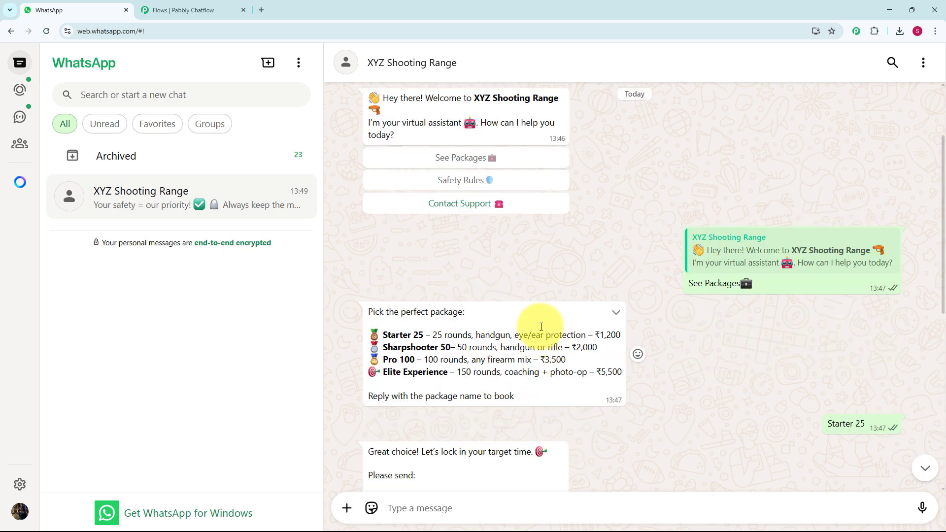
{"action": "left_click", "coordinate": [513, 210]}
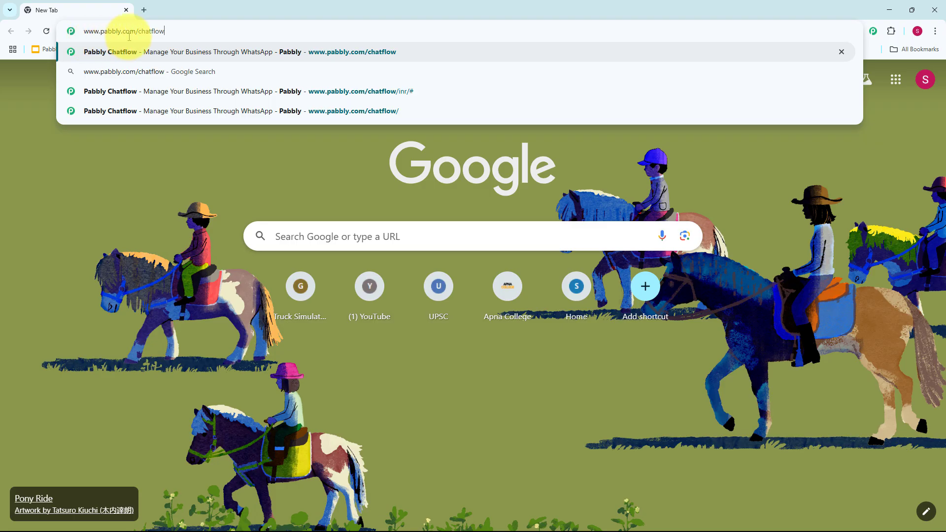
Open pabbly.com/chatflow in a new tab and sign in.
{"action": "key", "text": "Return"}
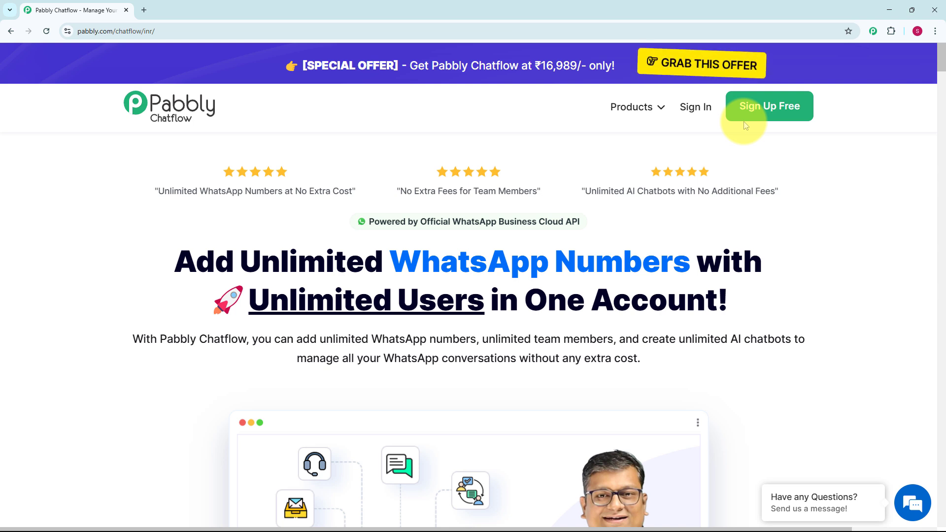
{"action": "left_click", "coordinate": [703, 123]}
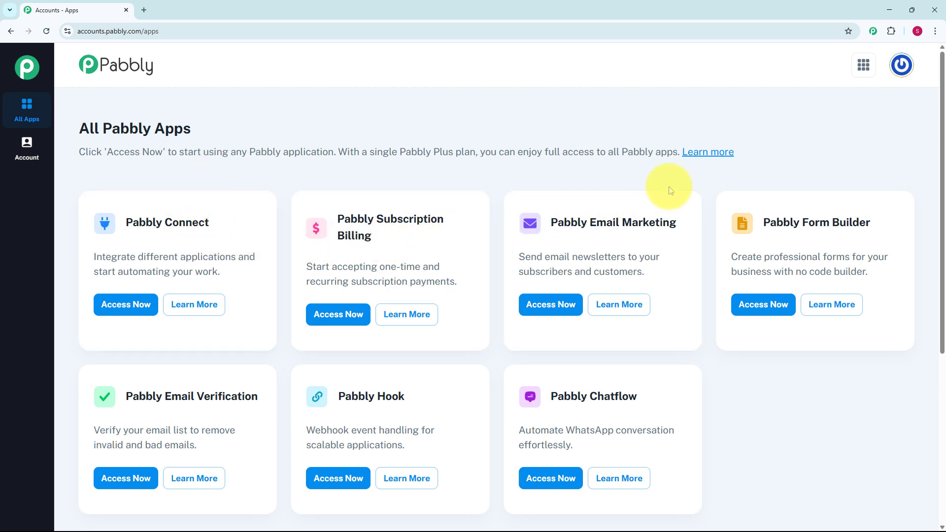
Access Pabbly Chatflow from the list of Pabbly apps.
{"action": "scroll", "coordinate": [620, 240], "scroll_direction": "down", "scroll_amount": 3}
{"action": "scroll", "coordinate": [620, 241], "scroll_direction": "down", "scroll_amount": 1}
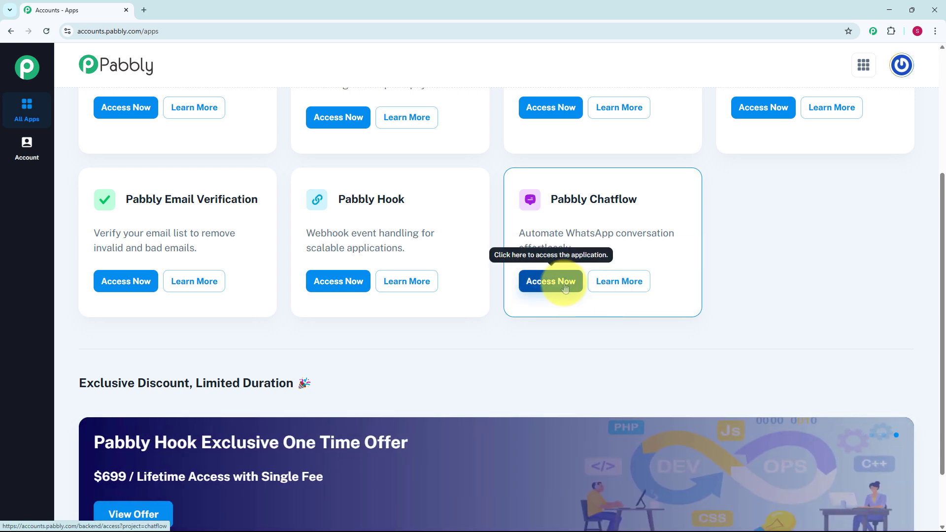
{"action": "left_click", "coordinate": [565, 288]}
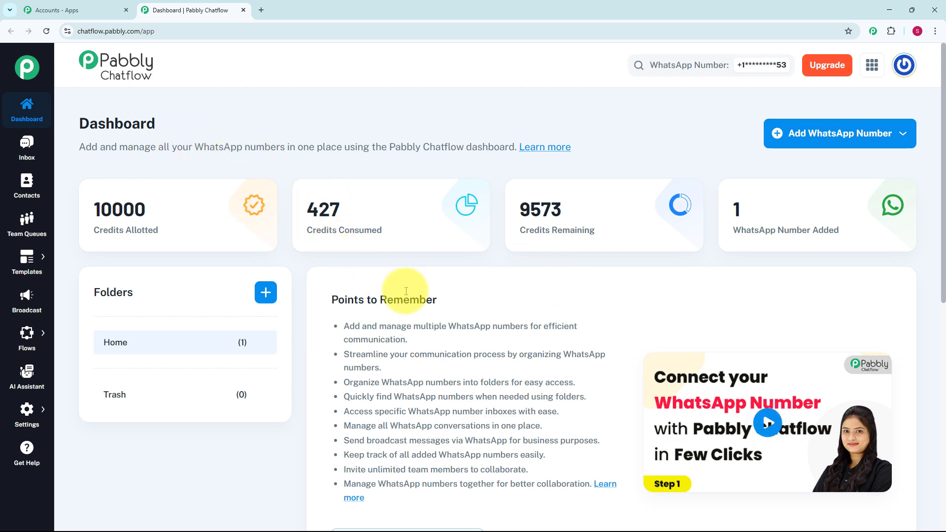
Review the Chatflow dashboard, the connected WhatsApp number and the sidebar sections.
{"action": "scroll", "coordinate": [418, 306], "scroll_direction": "down", "scroll_amount": 5}
{"action": "scroll", "coordinate": [424, 312], "scroll_direction": "down", "scroll_amount": 4}
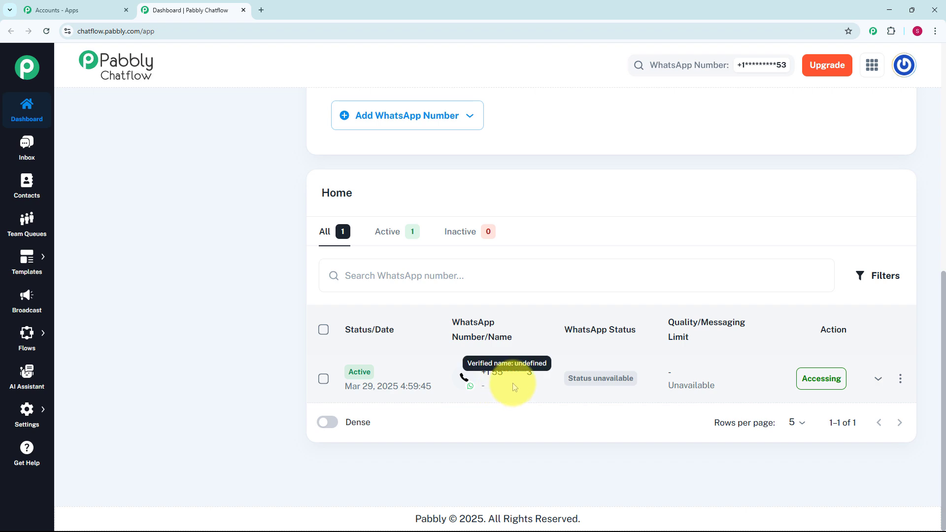
{"action": "scroll", "coordinate": [515, 382], "scroll_direction": "up", "scroll_amount": 9}
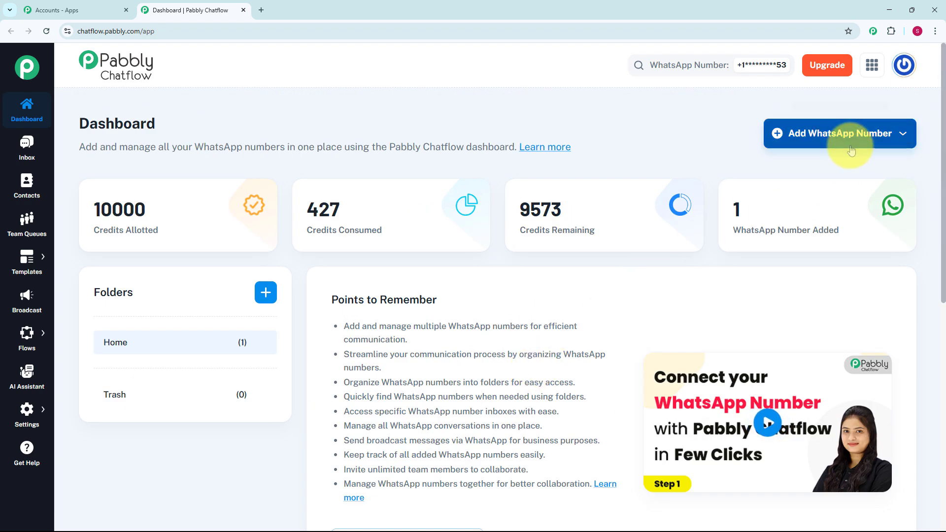
{"action": "left_click", "coordinate": [852, 146]}
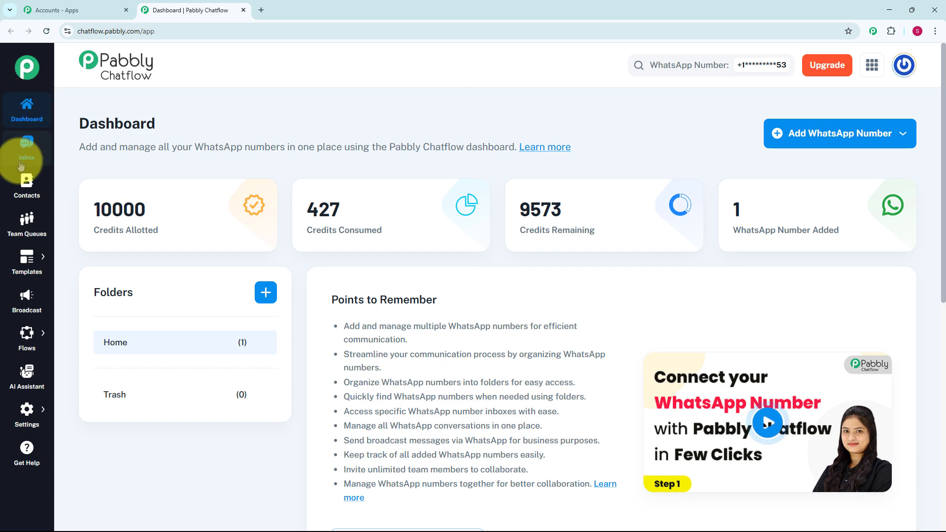
{"action": "mouse_move", "coordinate": [22, 345]}
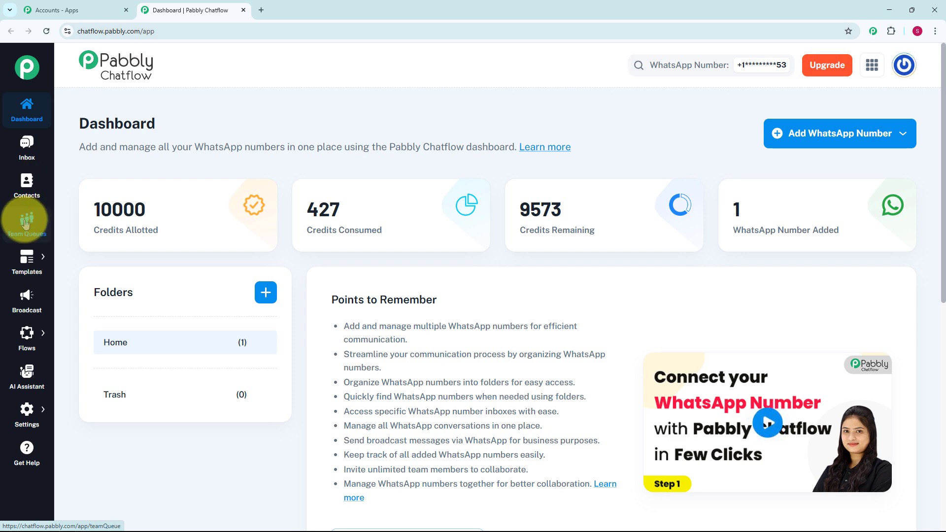
{"action": "mouse_move", "coordinate": [27, 256]}
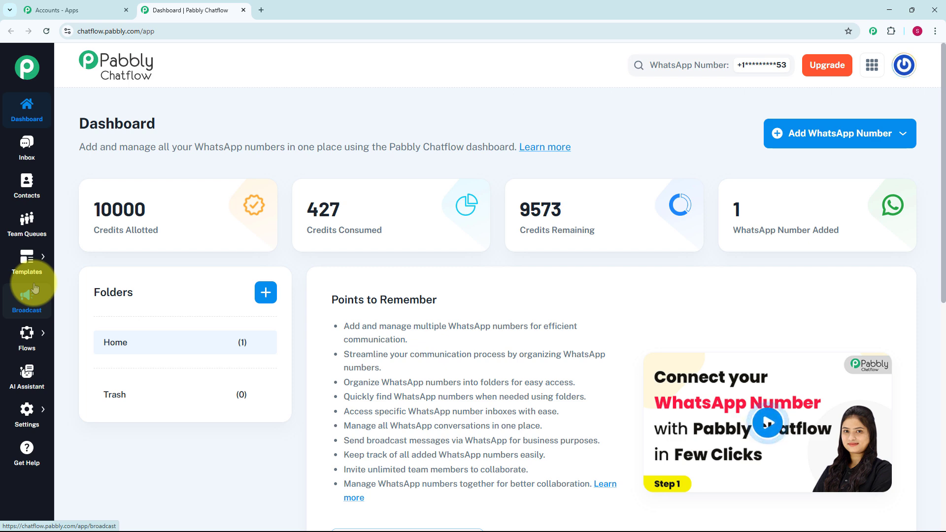
{"action": "mouse_move", "coordinate": [30, 331]}
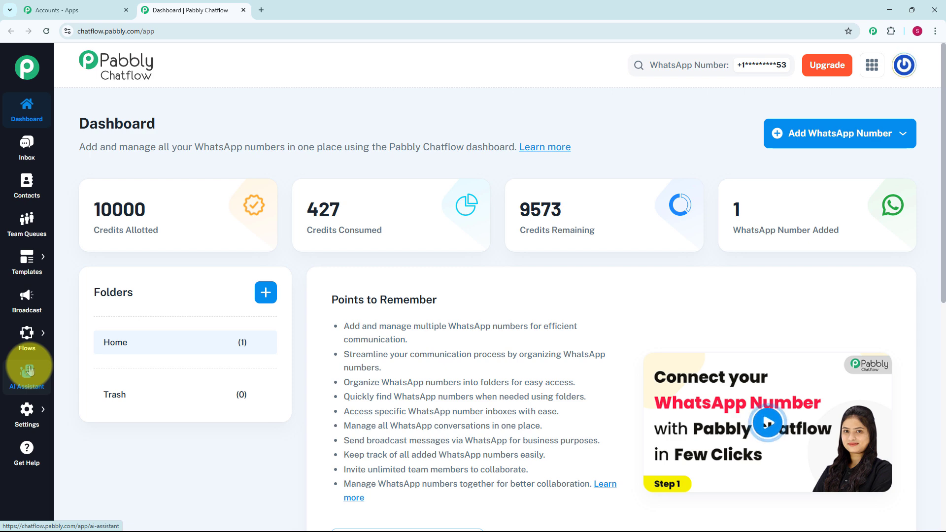
{"action": "mouse_move", "coordinate": [30, 408]}
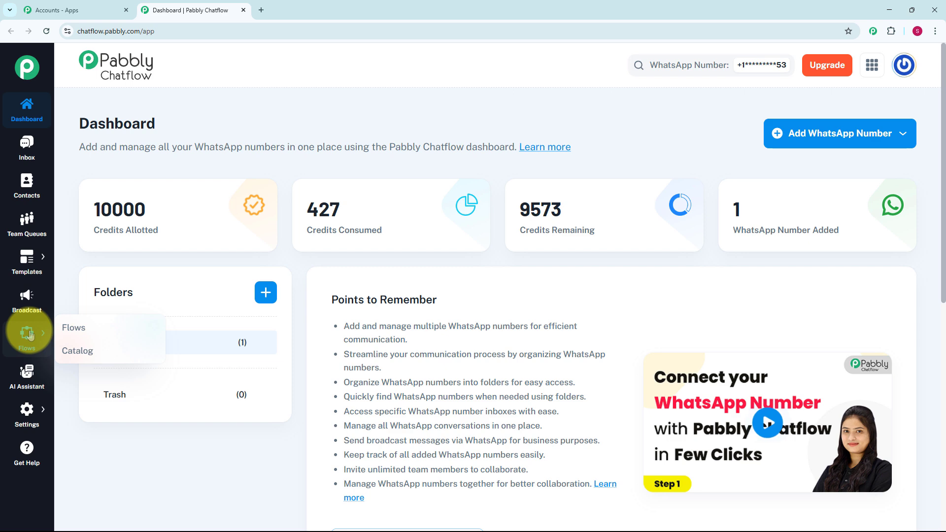
Open the Flows page and add a new flow named WhatsApp Chatbot for Shooting Range Business.
{"action": "left_click", "coordinate": [79, 328]}
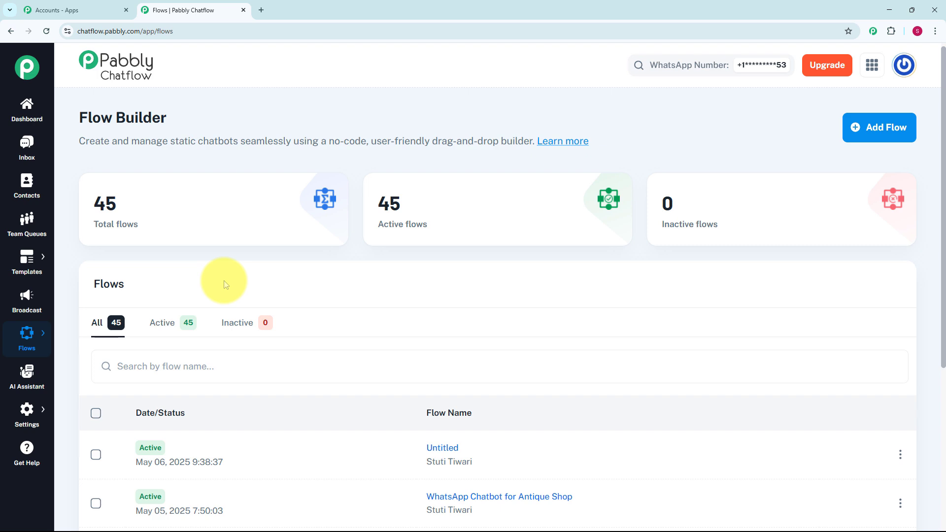
{"action": "scroll", "coordinate": [223, 280], "scroll_direction": "down", "scroll_amount": 5}
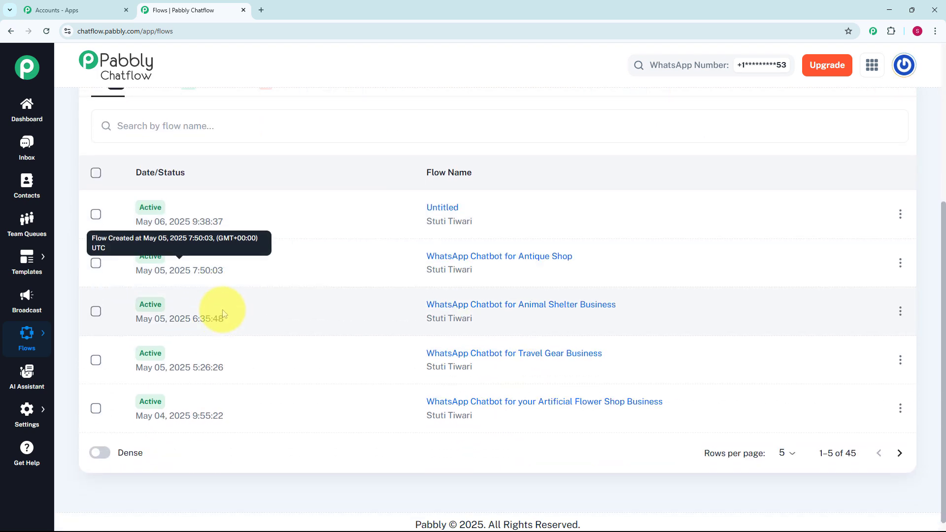
{"action": "scroll", "coordinate": [223, 310], "scroll_direction": "up", "scroll_amount": 5}
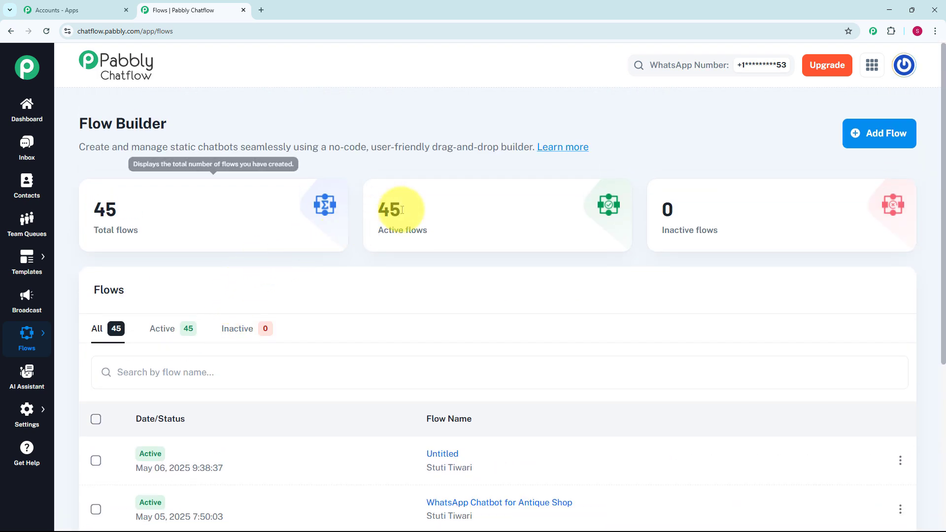
{"action": "left_click", "coordinate": [869, 133]}
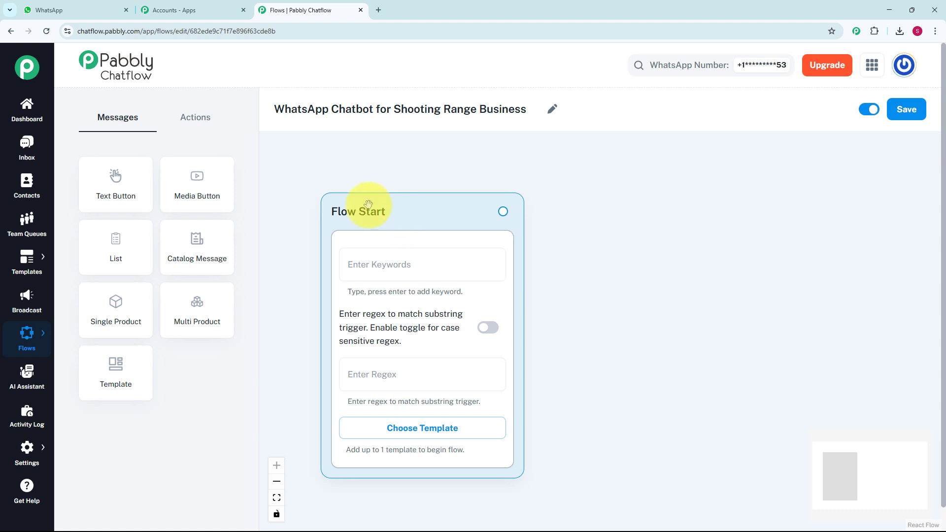
Set the Flow Start trigger regex to [\s\S]+ so any message starts the flow.
{"action": "left_click", "coordinate": [383, 266]}
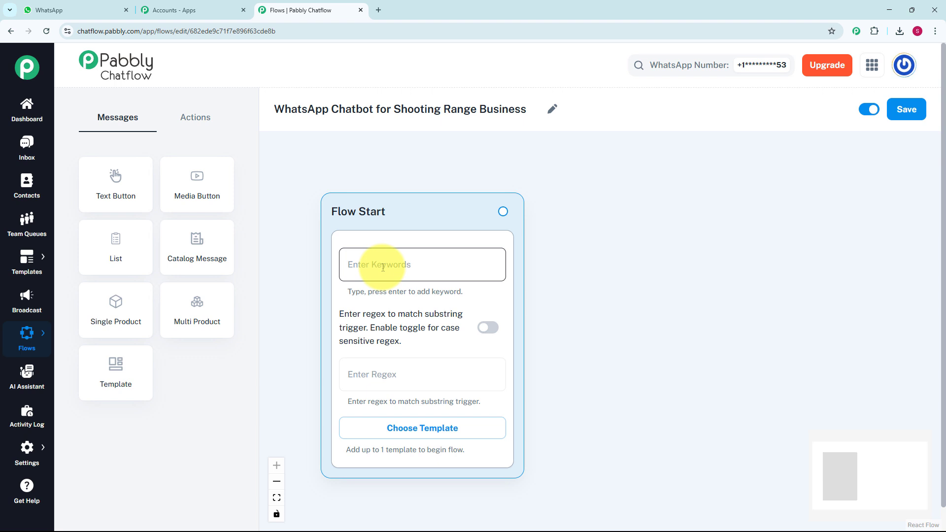
{"action": "left_click", "coordinate": [381, 372]}
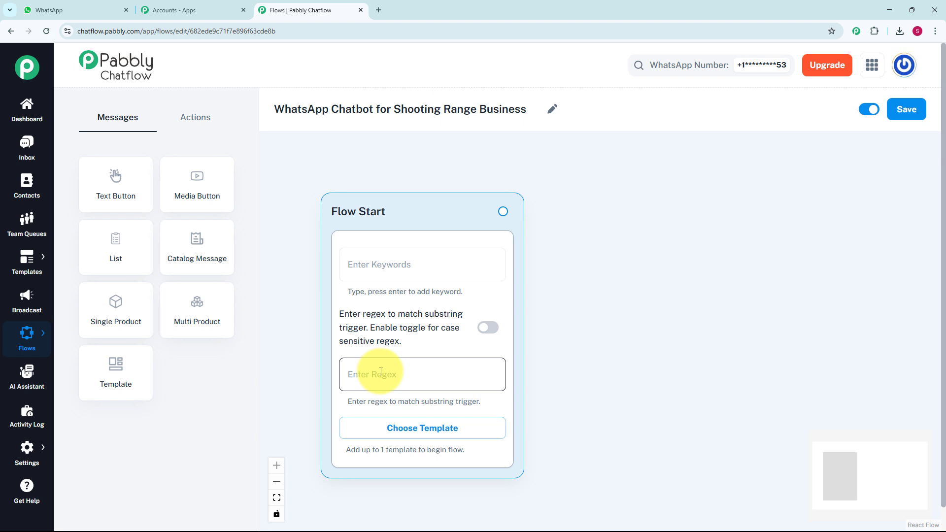
{"action": "left_click", "coordinate": [381, 372]}
{"action": "type", "text": "[\\s\\S]+"}
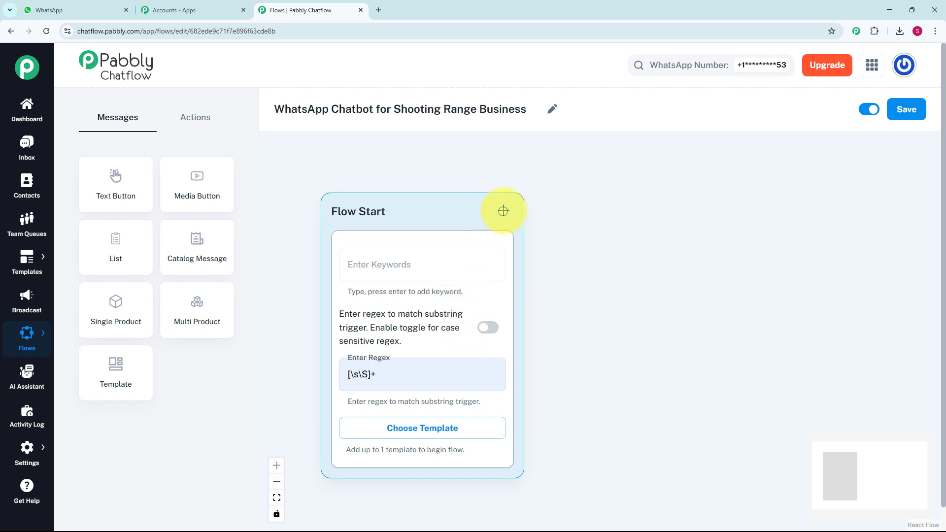
Connect a new Text + Button message node to Flow Start and place it beside it.
{"action": "left_click_drag", "start_coordinate": [503, 211], "coordinate": [555, 296]}
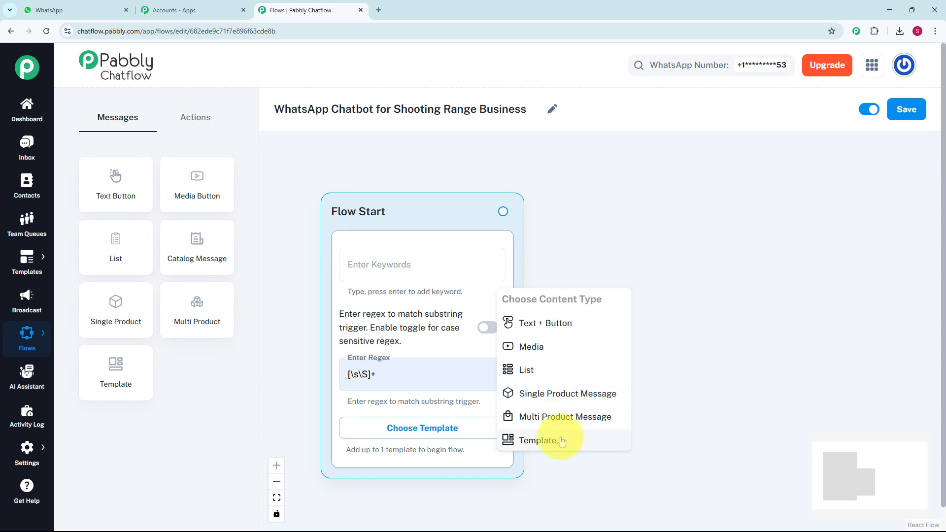
{"action": "left_click", "coordinate": [555, 323]}
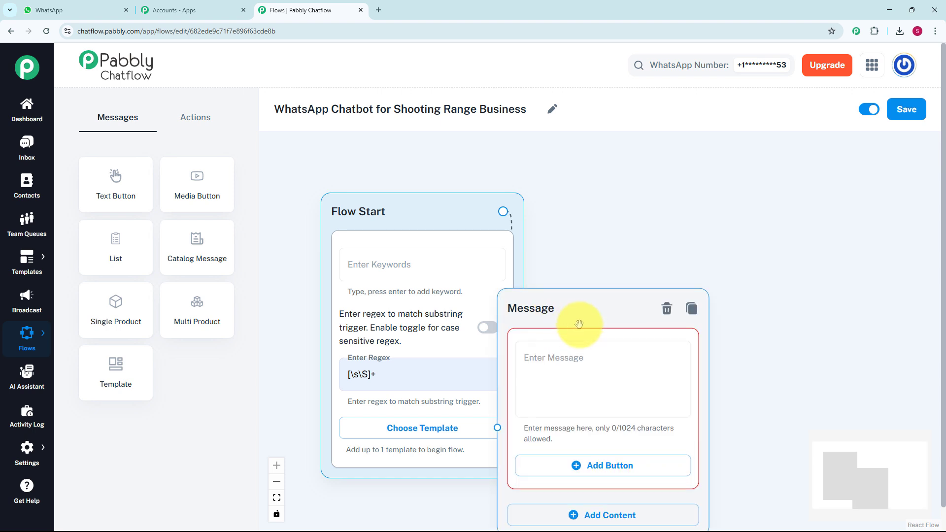
{"action": "left_click_drag", "start_coordinate": [614, 295], "coordinate": [700, 223]}
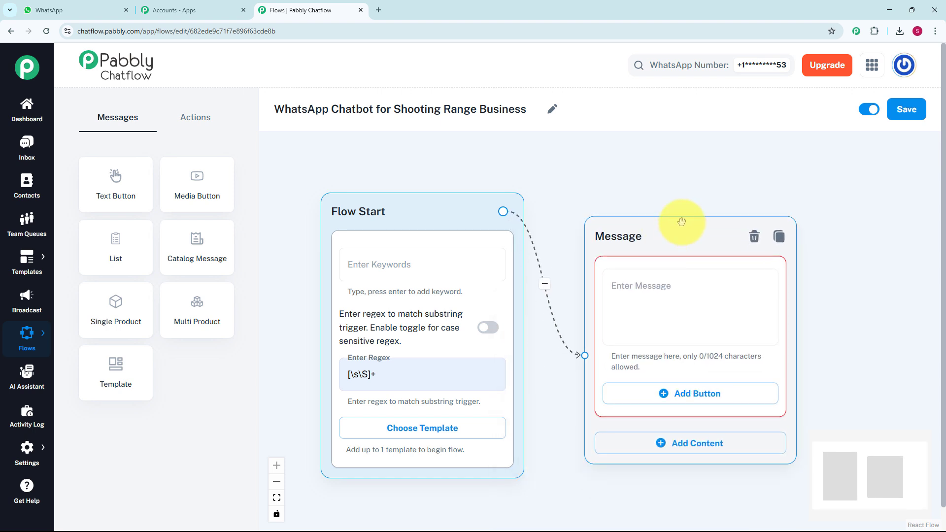
Paste the XYZ Shooting Range welcome message into the new message node.
{"action": "left_click", "coordinate": [626, 331]}
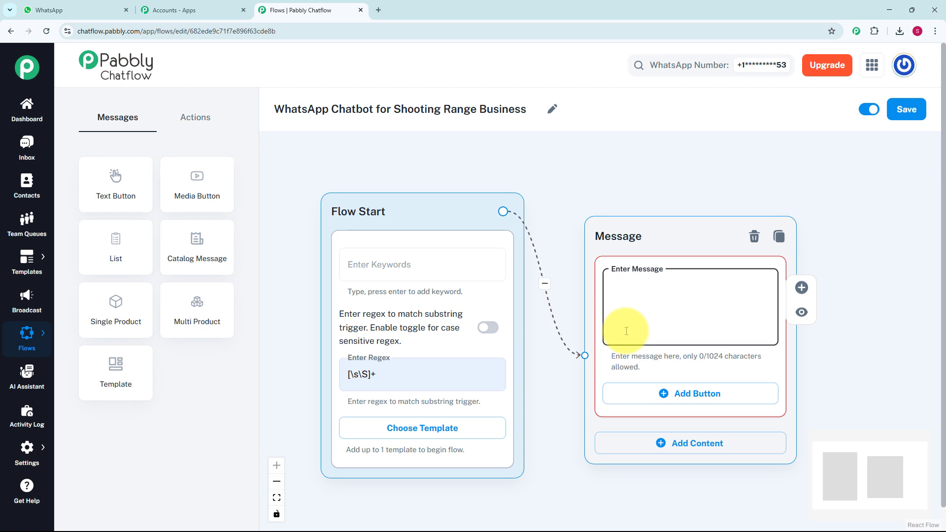
{"action": "type", "text": "👋 Hey there! Welcome to *XYZ Shooting Range* 🔫 I’m your virtual assistant 🤖. How can I help you today?"}
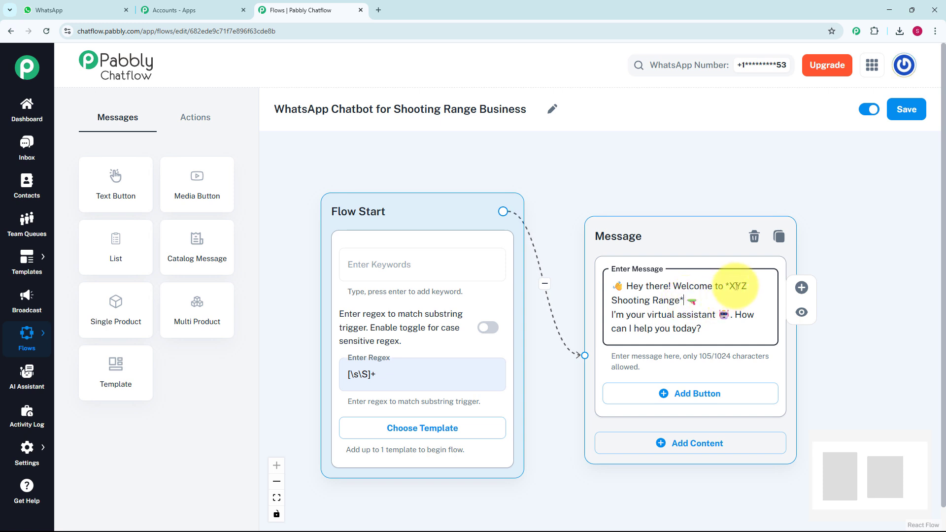
{"action": "left_click", "coordinate": [691, 300]}
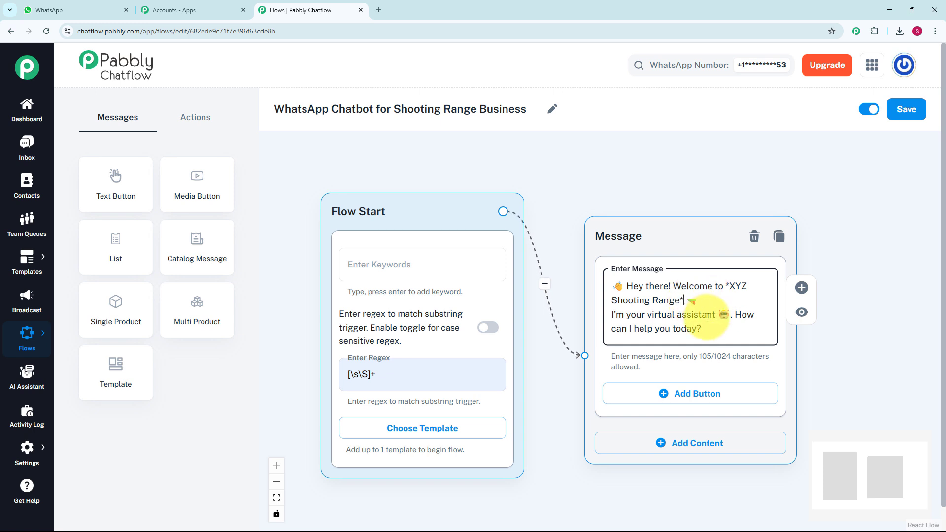
Add three buttons to the welcome message: See Packages, Safety Rules and Contact Support.
{"action": "left_click", "coordinate": [686, 403]}
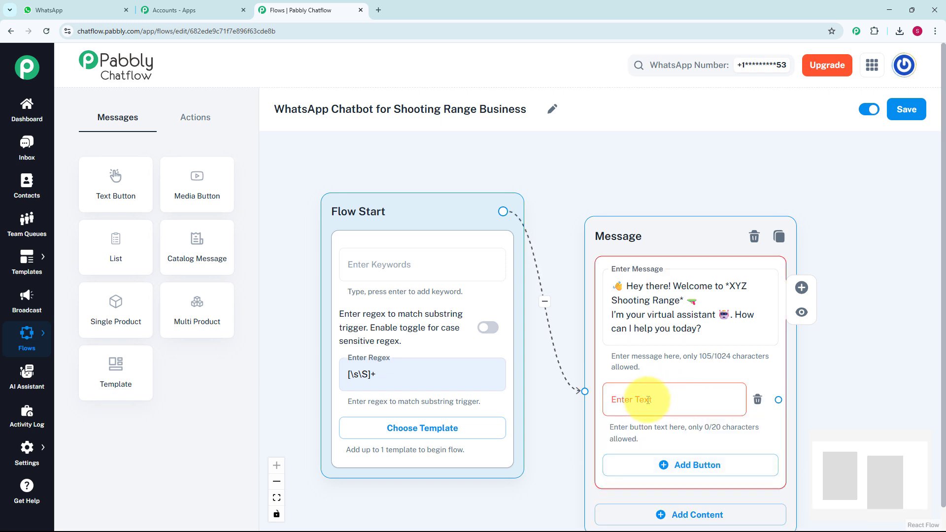
{"action": "left_click", "coordinate": [648, 400]}
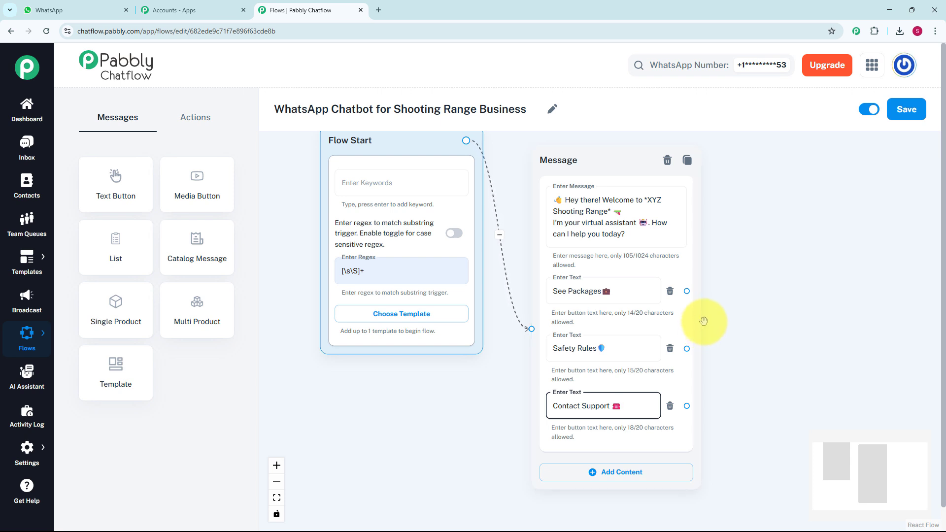
Add an Ask Question node beside the message and connect the See Packages button to it.
{"action": "left_click", "coordinate": [189, 121]}
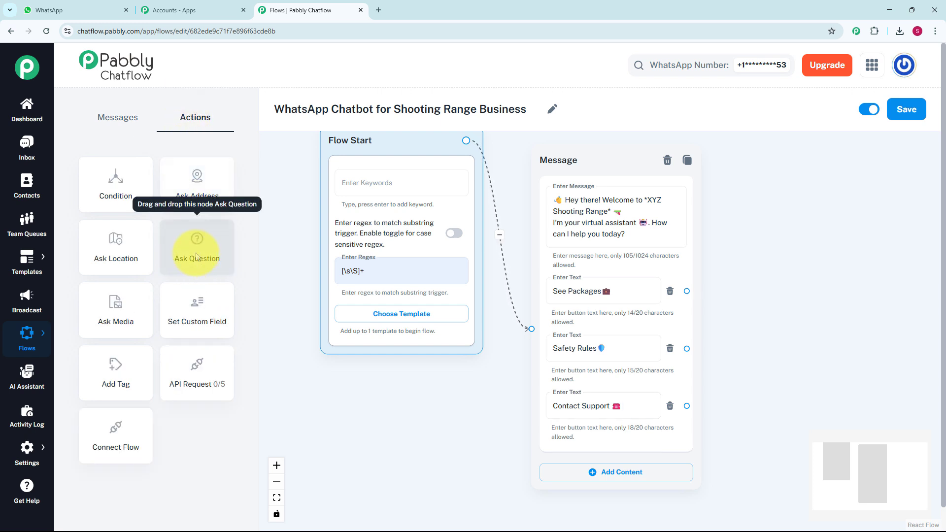
{"action": "left_click_drag", "start_coordinate": [196, 256], "coordinate": [429, 234]}
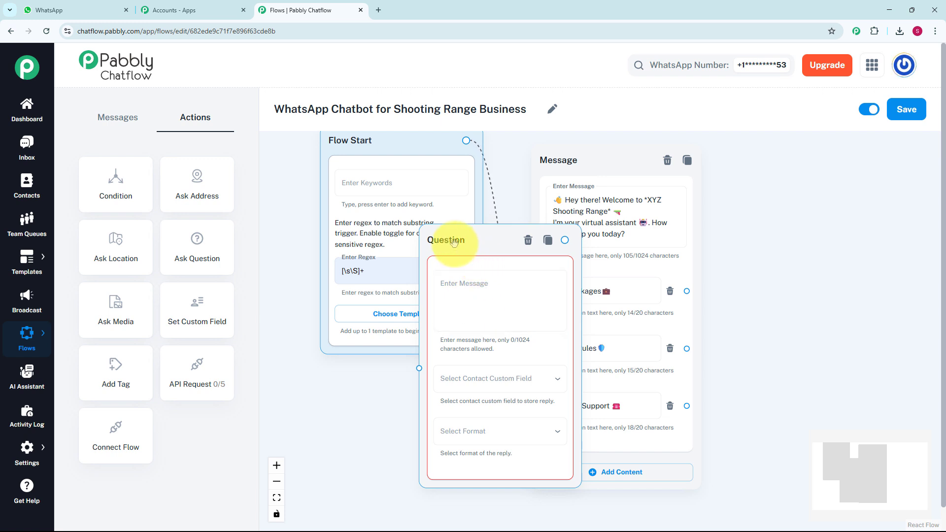
{"action": "left_click_drag", "start_coordinate": [454, 241], "coordinate": [759, 170]}
{"action": "left_click", "coordinate": [773, 217]}
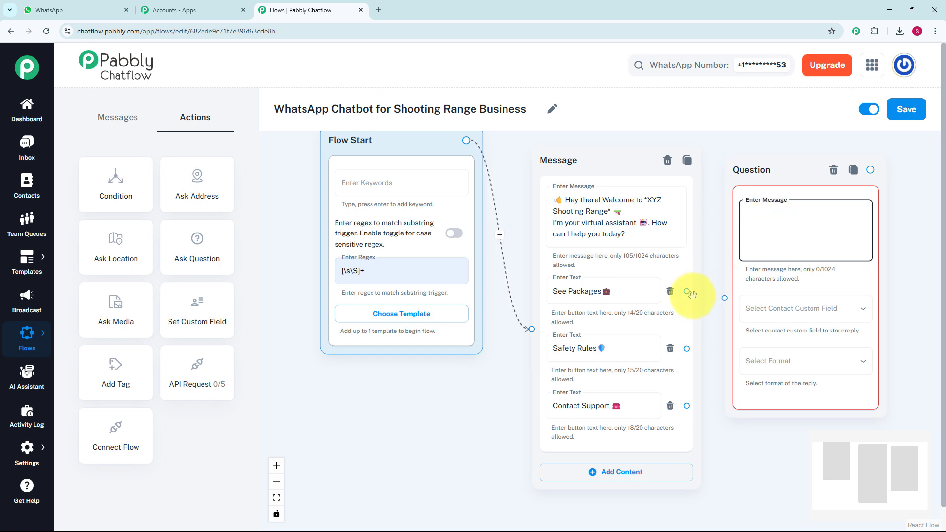
{"action": "left_click_drag", "start_coordinate": [686, 291], "coordinate": [724, 298]}
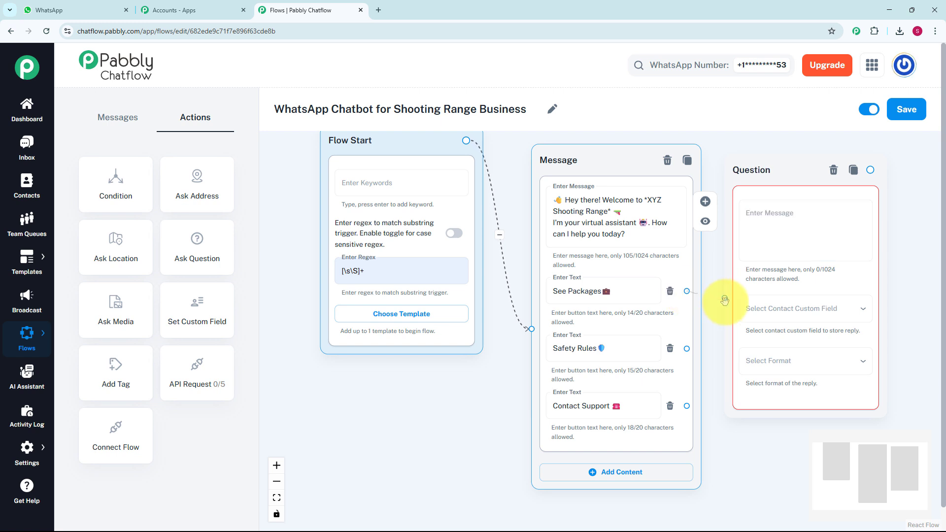
Paste the package list ending with 'Reply with the package name to book' into the Question node's message.
{"action": "left_click", "coordinate": [806, 241]}
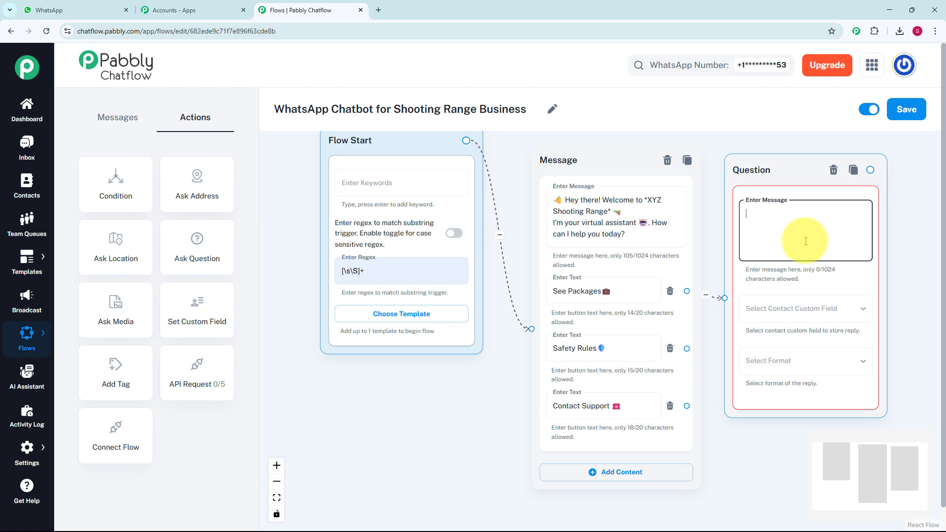
{"action": "key", "text": "ctrl+v"}
{"action": "scroll", "coordinate": [806, 245], "scroll_direction": "up", "scroll_amount": 1}
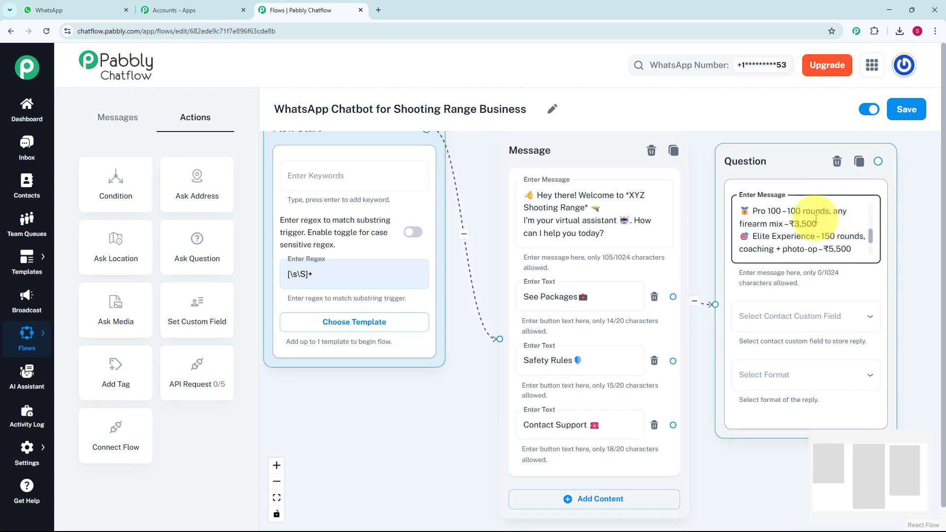
{"action": "scroll", "coordinate": [850, 232], "scroll_direction": "down", "scroll_amount": 1}
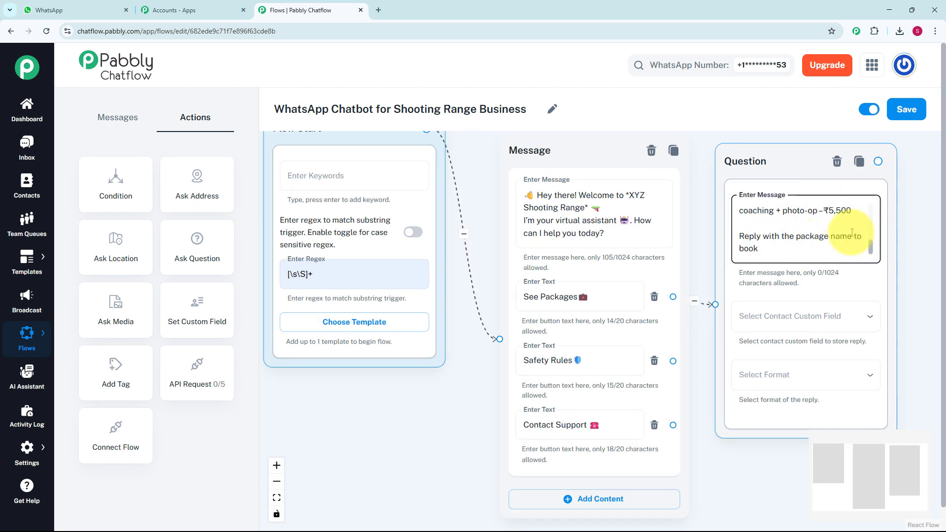
Store the Question reply in the Choice custom field with the reply format set to Any.
{"action": "left_click", "coordinate": [814, 322]}
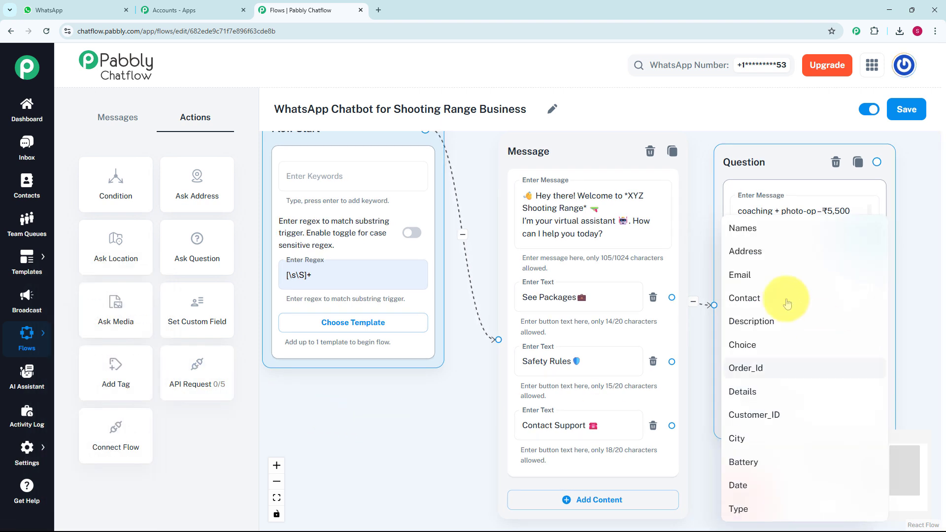
{"action": "left_click", "coordinate": [751, 355]}
{"action": "left_click", "coordinate": [751, 377]}
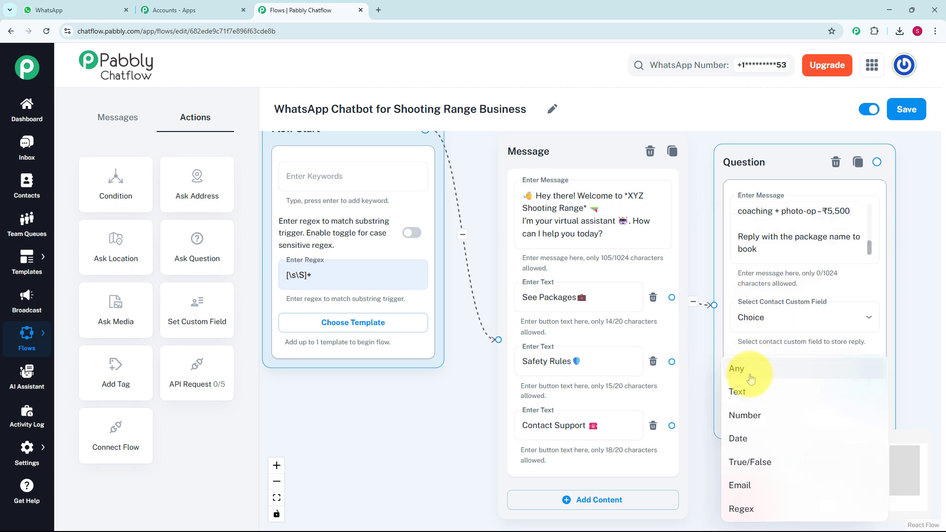
{"action": "left_click", "coordinate": [751, 379]}
{"action": "scroll", "coordinate": [694, 271], "scroll_direction": "down", "scroll_amount": 2}
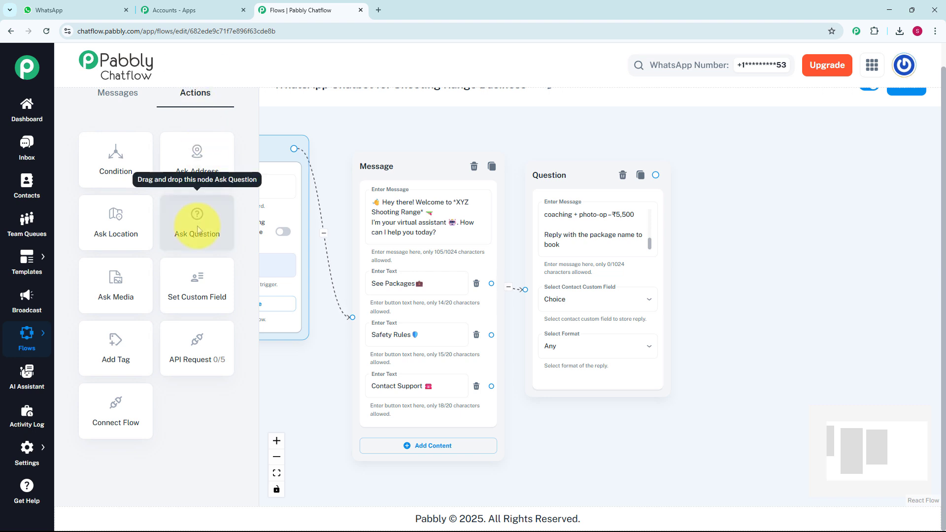
Add a second Ask Question node after the first and paste the booking details request asking for name, date, time slot and shooters.
{"action": "left_click_drag", "start_coordinate": [194, 228], "coordinate": [748, 295]}
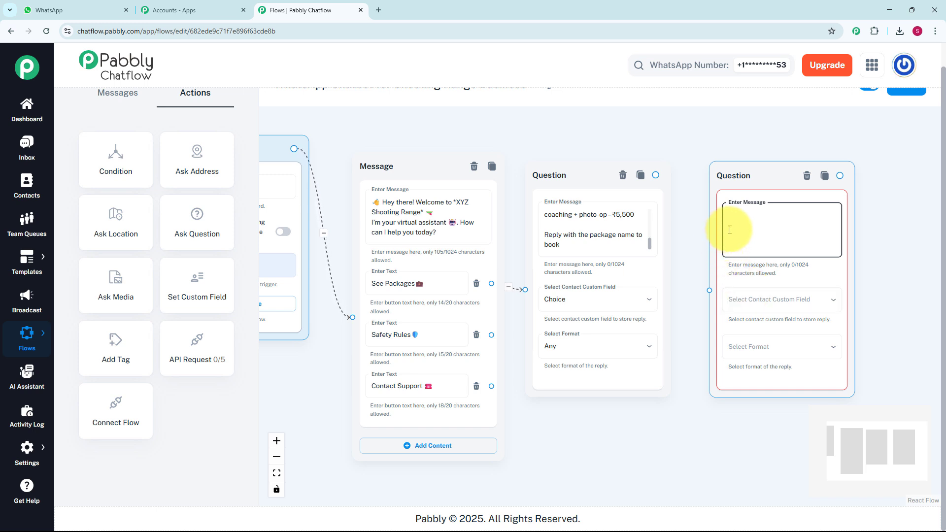
{"action": "type", "text": "👤 Full Name  📅 Preferred Date:"}
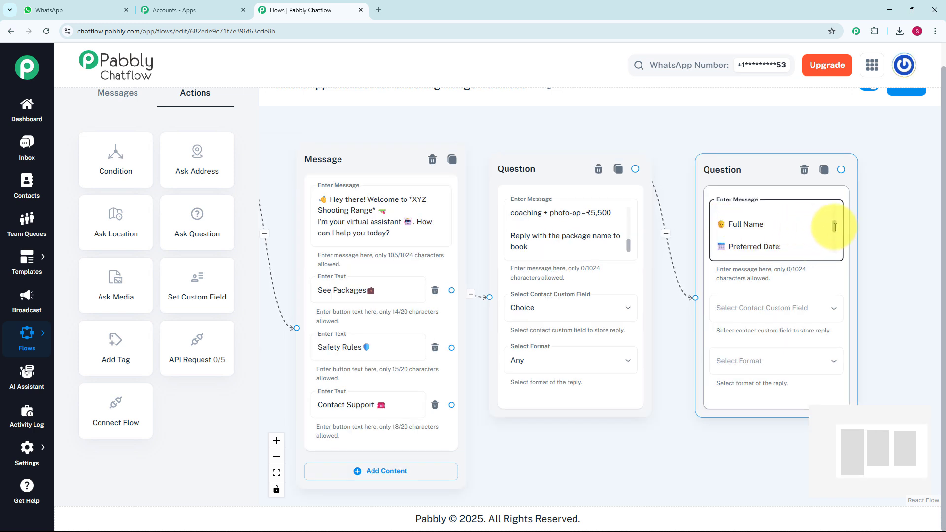
{"action": "scroll", "coordinate": [835, 231], "scroll_direction": "down", "scroll_amount": 1}
{"action": "scroll", "coordinate": [835, 236], "scroll_direction": "down", "scroll_amount": 1}
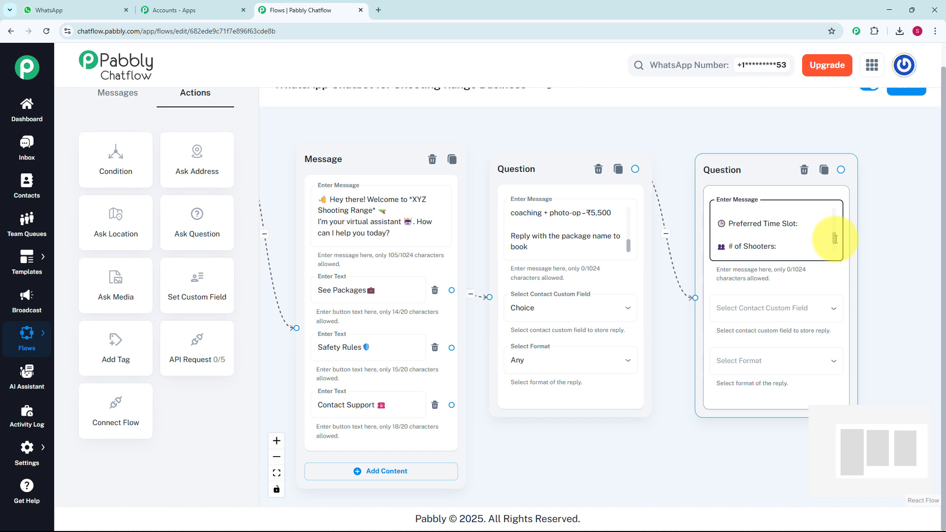
{"action": "scroll", "coordinate": [836, 242], "scroll_direction": "down", "scroll_amount": 1}
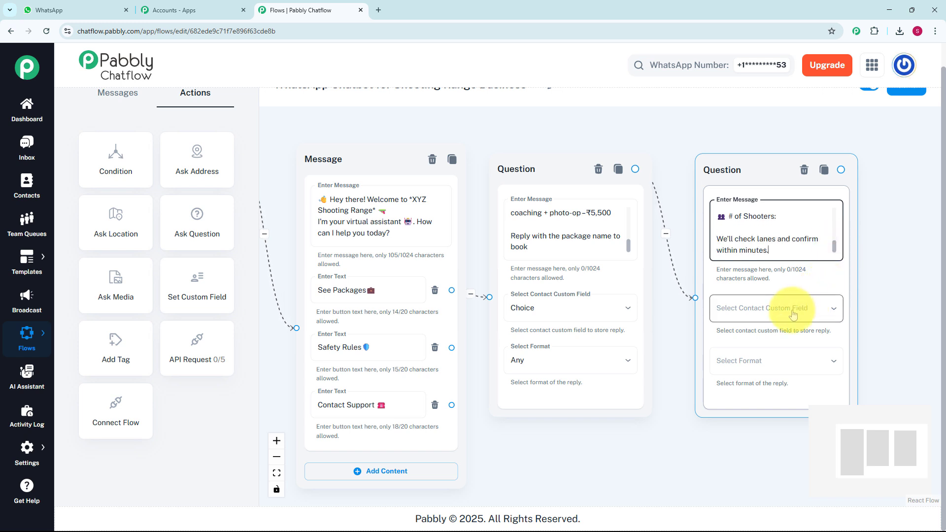
Store the second Question's reply in the Details custom field with the reply format set to Any.
{"action": "left_click", "coordinate": [807, 303]}
{"action": "left_click", "coordinate": [739, 390]}
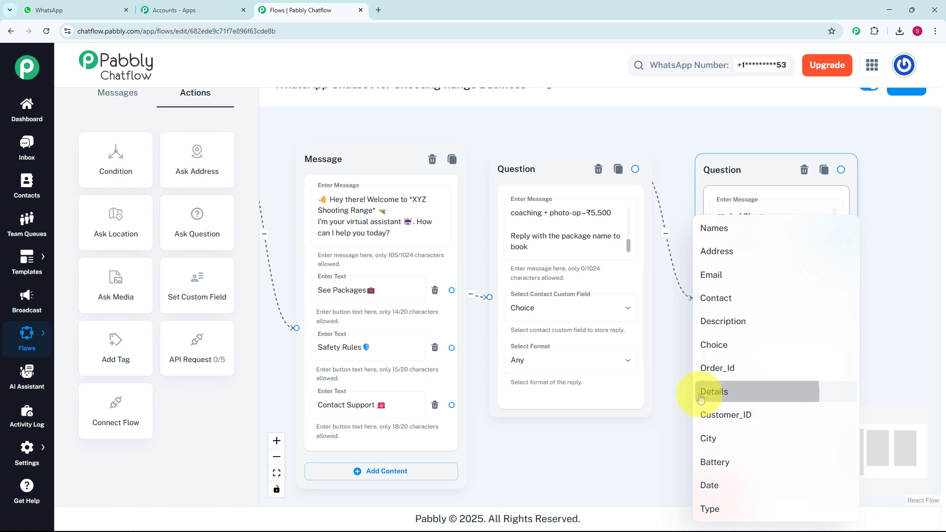
{"action": "left_click", "coordinate": [741, 364]}
{"action": "left_click", "coordinate": [722, 372]}
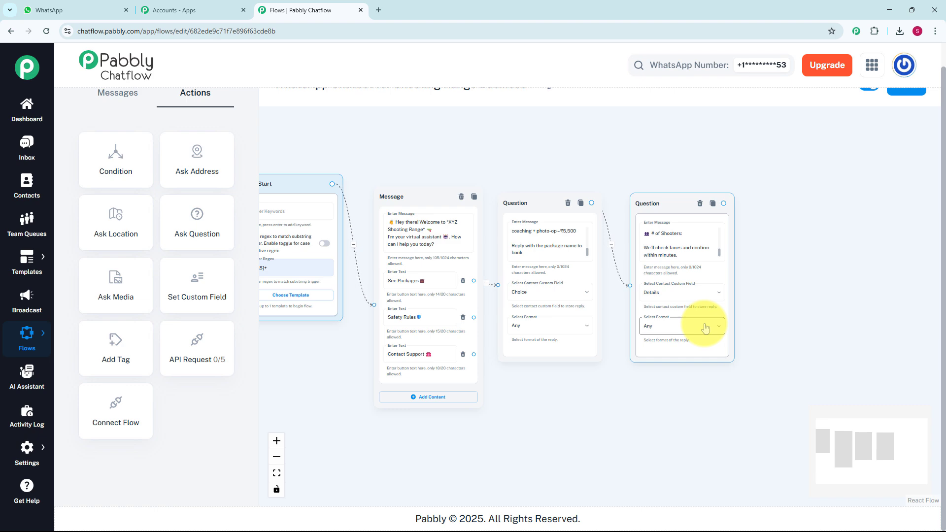
Connect a new Text + Button message after the second Question with the text 'Your Session has been booked 🎉'.
{"action": "scroll", "coordinate": [731, 332], "scroll_direction": "up", "scroll_amount": 1}
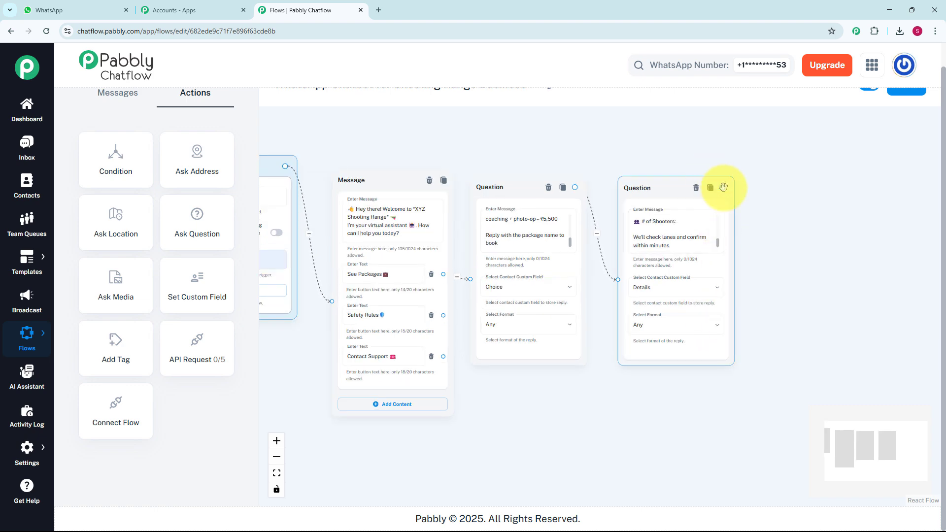
{"action": "left_click_drag", "start_coordinate": [722, 188], "coordinate": [781, 262]}
{"action": "scroll", "coordinate": [781, 264], "scroll_direction": "up", "scroll_amount": 2}
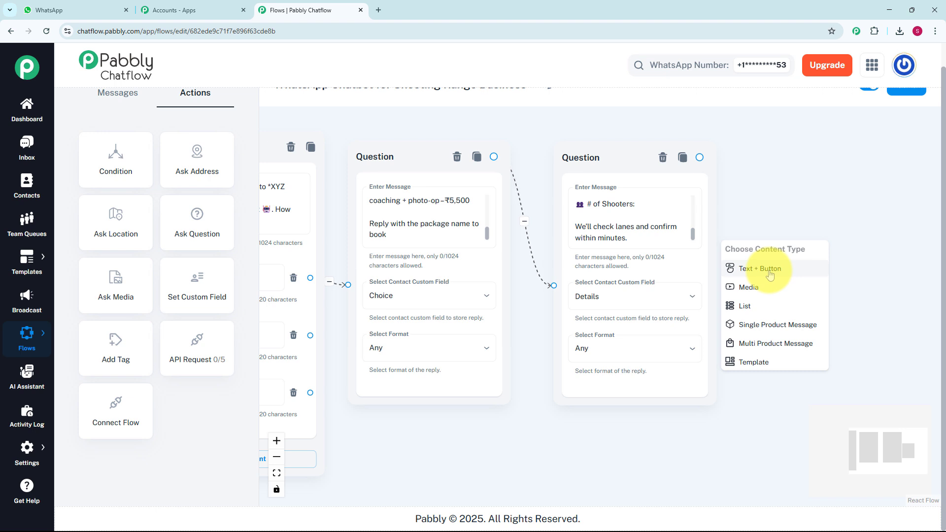
{"action": "left_click", "coordinate": [770, 274]}
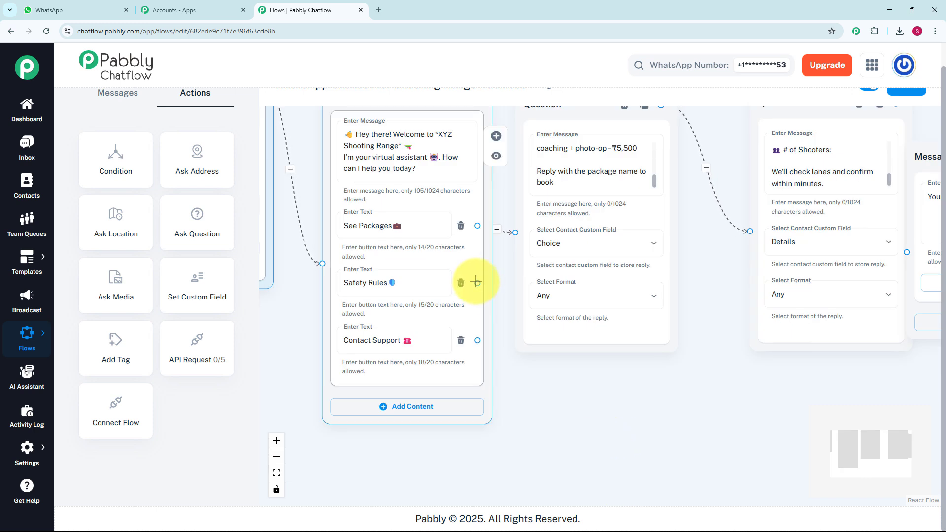
Connect a new Text + Button message to the Safety Rules button and paste the safety rules text into it.
{"action": "left_click_drag", "start_coordinate": [477, 283], "coordinate": [534, 367]}
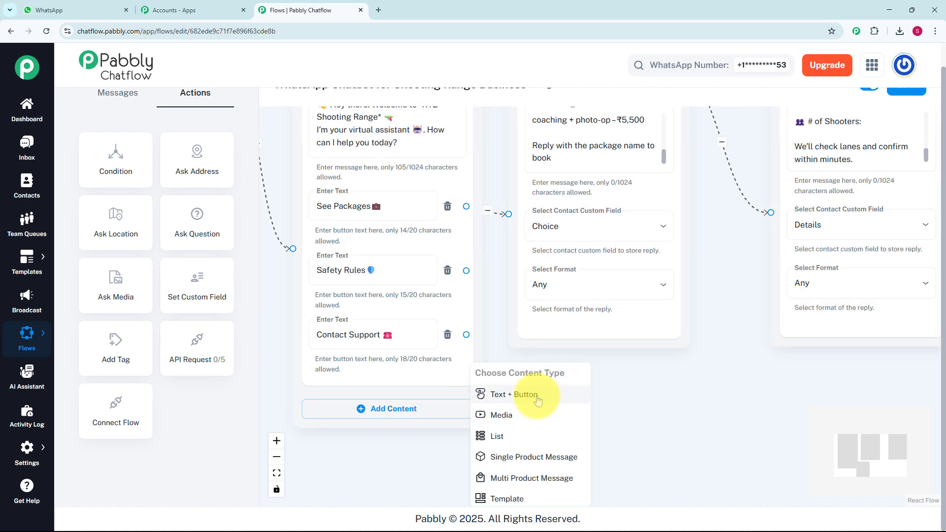
{"action": "left_click", "coordinate": [537, 401]}
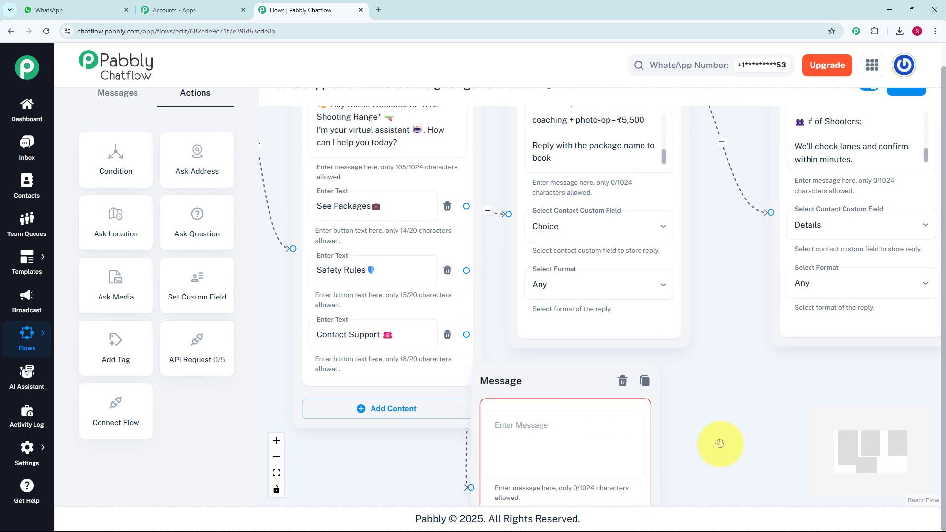
{"action": "left_click", "coordinate": [500, 287]}
{"action": "key", "text": "ctrl+v"}
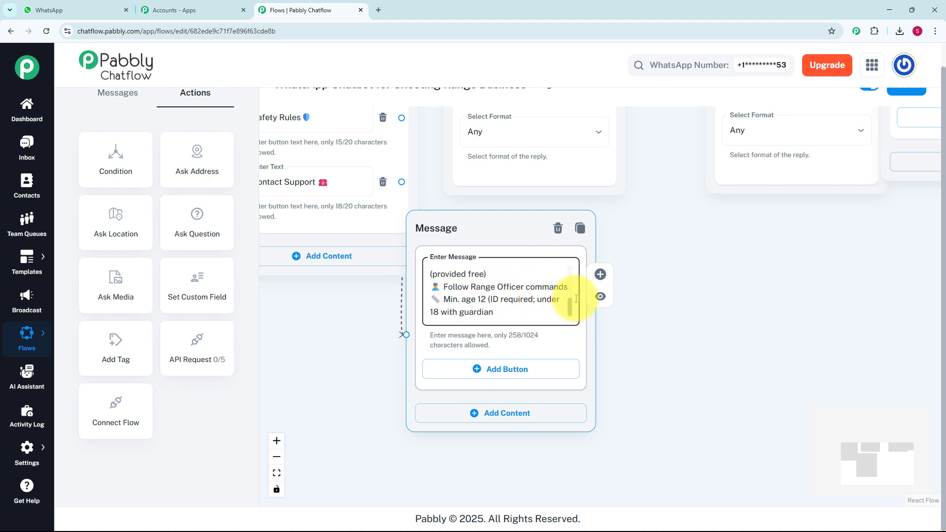
{"action": "left_click", "coordinate": [516, 230]}
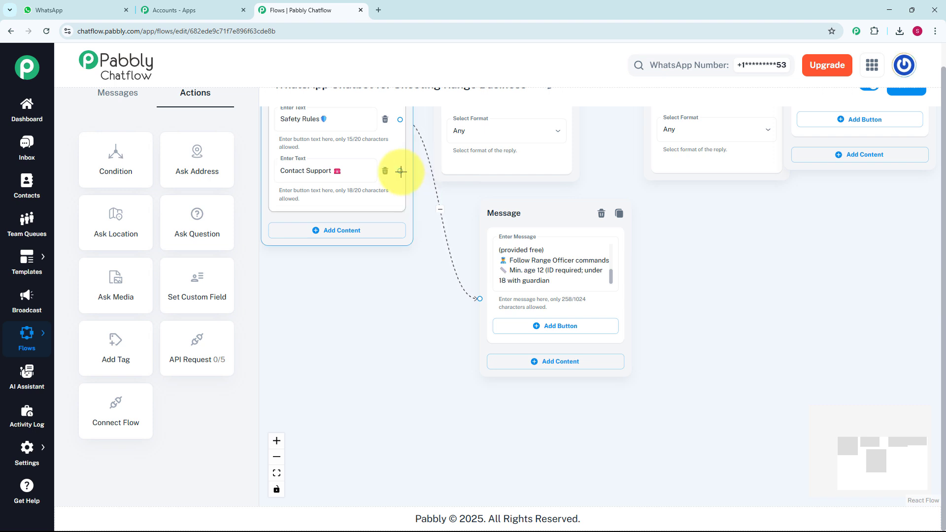
Connect a new Text + Button message to the Contact Support button and paste the range's contact details into it.
{"action": "left_click_drag", "start_coordinate": [398, 170], "coordinate": [482, 445]}
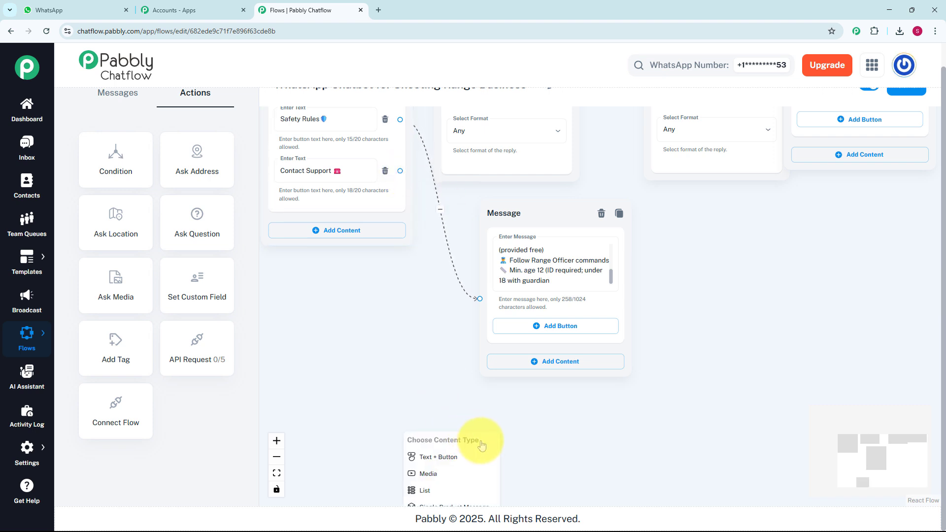
{"action": "left_click", "coordinate": [450, 458]}
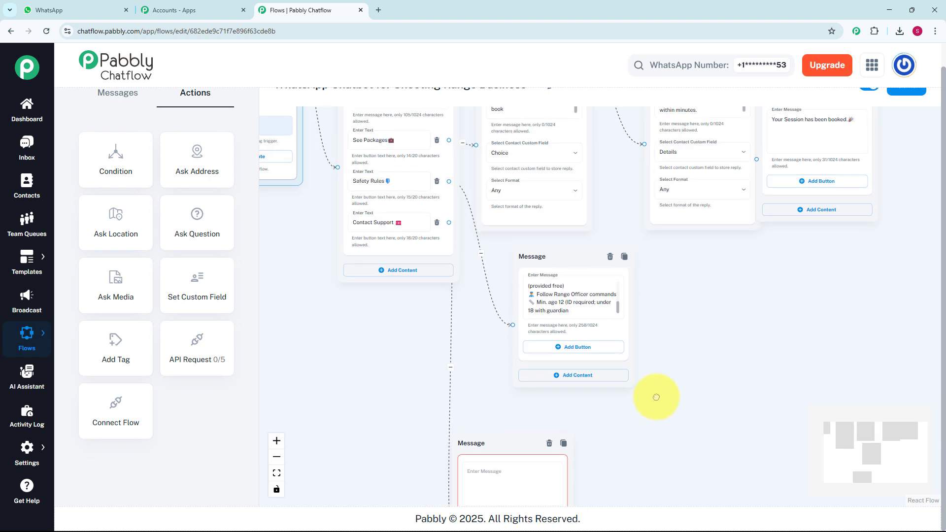
{"action": "left_click", "coordinate": [562, 352]}
{"action": "key", "text": "ctrl+v"}
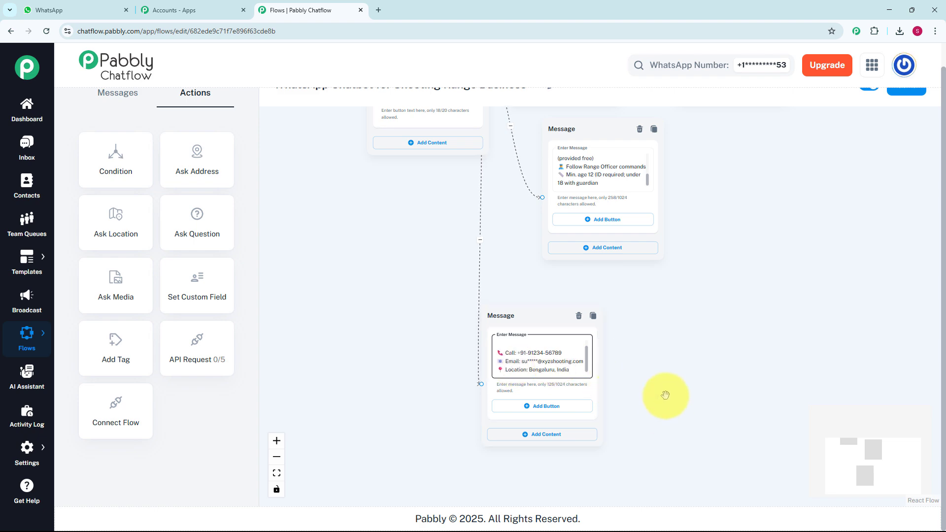
Save the flow.
{"action": "scroll", "coordinate": [662, 397], "scroll_direction": "down", "scroll_amount": 3}
{"action": "left_click_drag", "start_coordinate": [667, 393], "coordinate": [628, 465]}
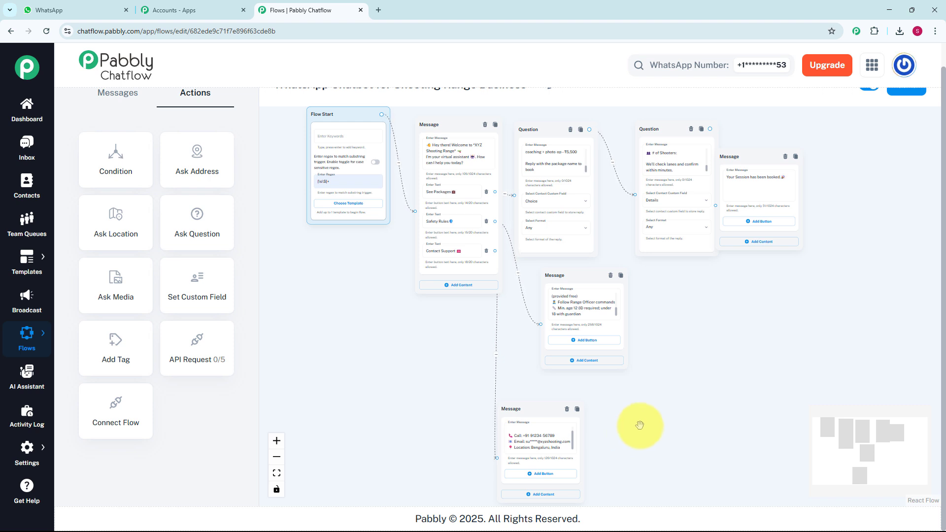
{"action": "scroll", "coordinate": [640, 424], "scroll_direction": "down", "scroll_amount": 2}
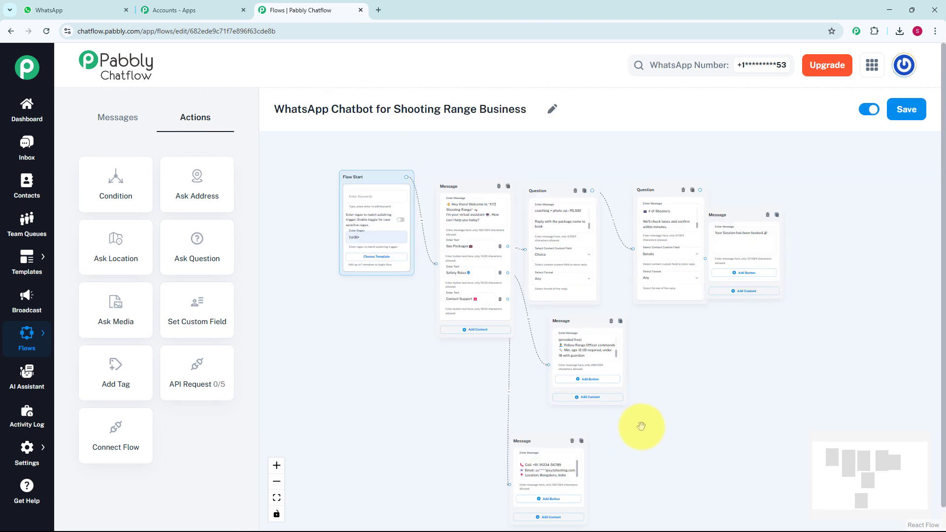
{"action": "left_click", "coordinate": [904, 114]}
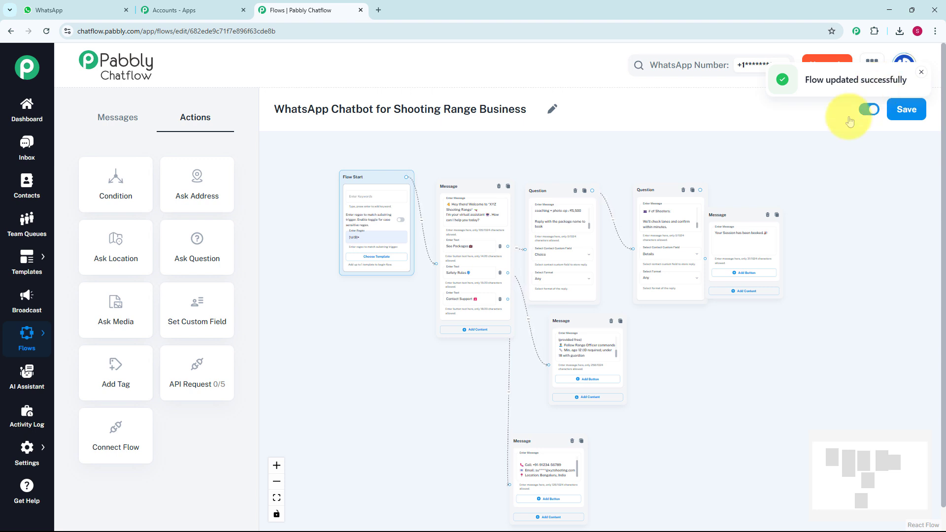
Open the test conversation in the Inbox and review the chatbot's replies.
{"action": "left_click", "coordinate": [24, 160]}
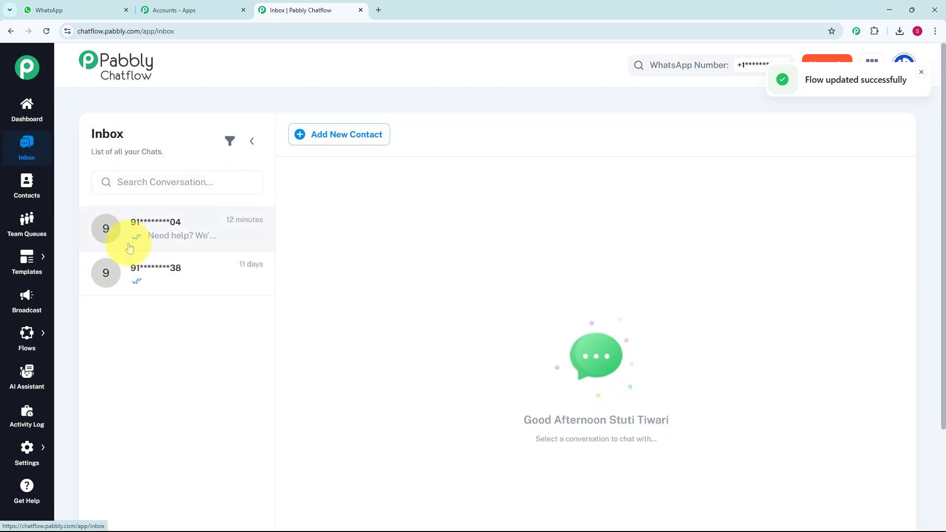
{"action": "left_click", "coordinate": [130, 248]}
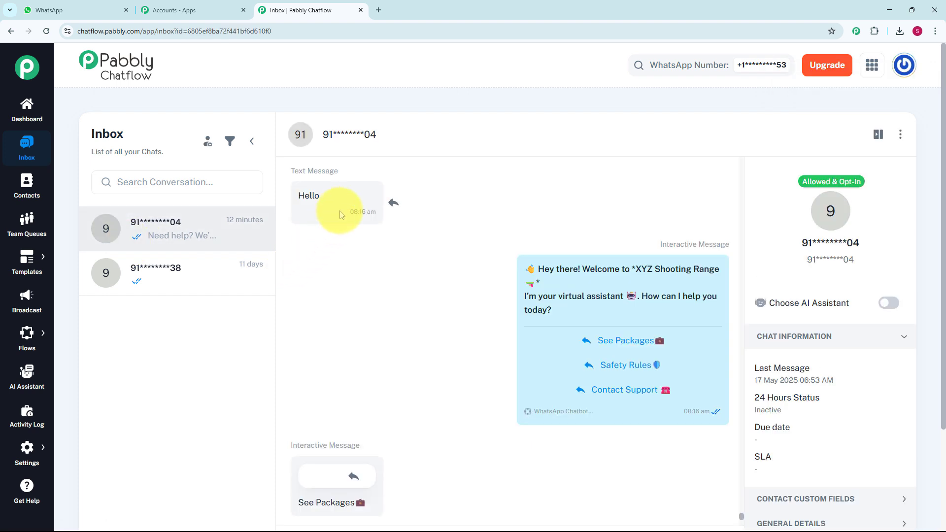
{"action": "mouse_move", "coordinate": [476, 339]}
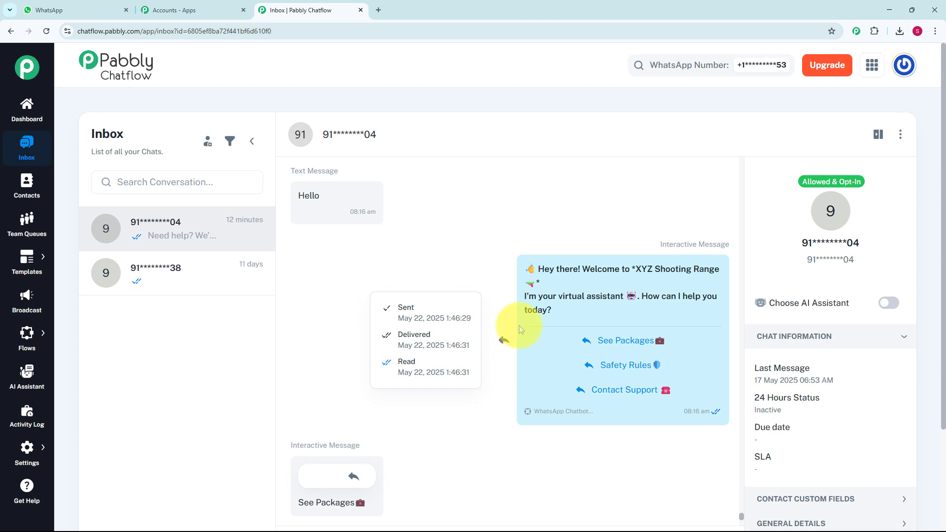
{"action": "scroll", "coordinate": [519, 325], "scroll_direction": "down", "scroll_amount": 2}
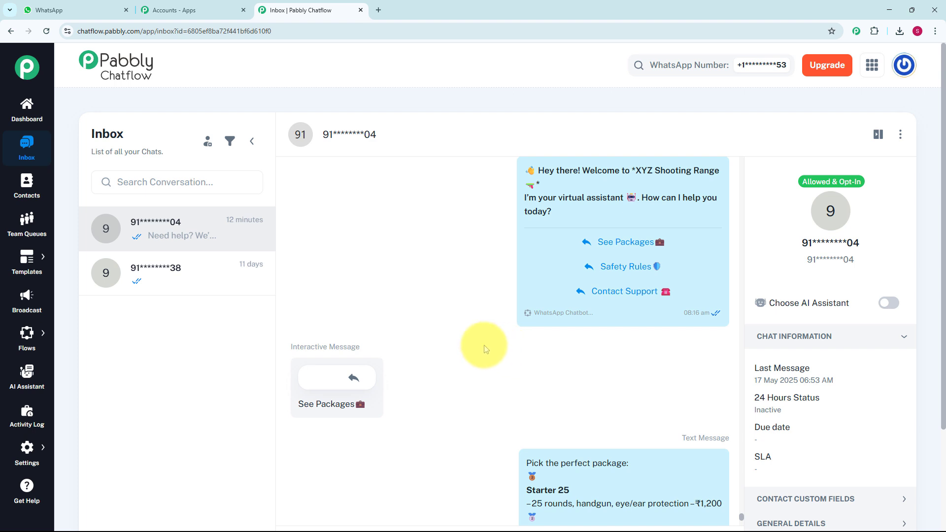
Scroll through the test conversation to review the package list, booking details request and booking confirmation replies.
{"action": "scroll", "coordinate": [471, 348], "scroll_direction": "up", "scroll_amount": 1}
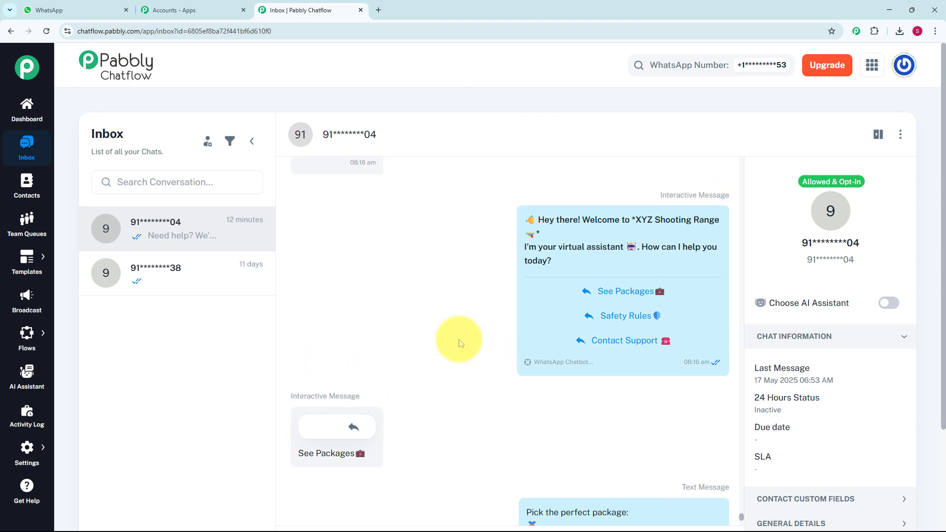
{"action": "mouse_move", "coordinate": [530, 316]}
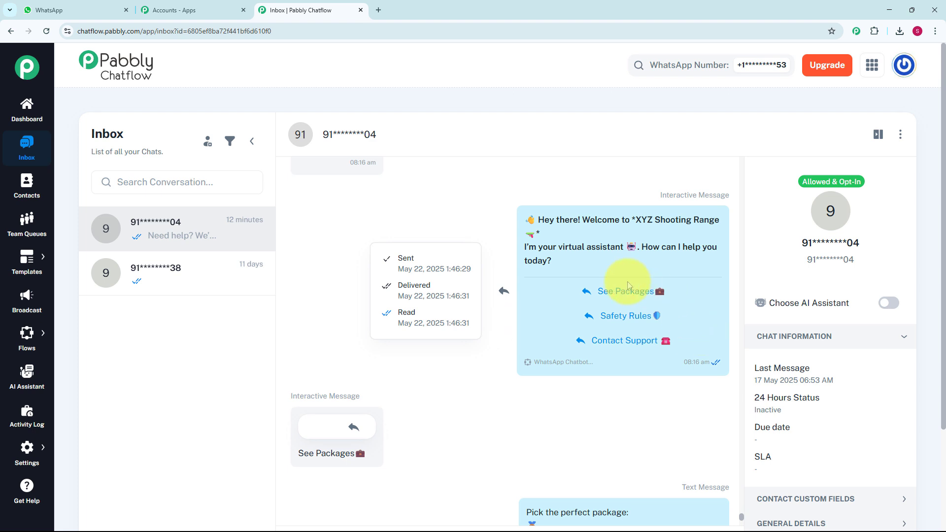
{"action": "scroll", "coordinate": [497, 339], "scroll_direction": "down", "scroll_amount": 5}
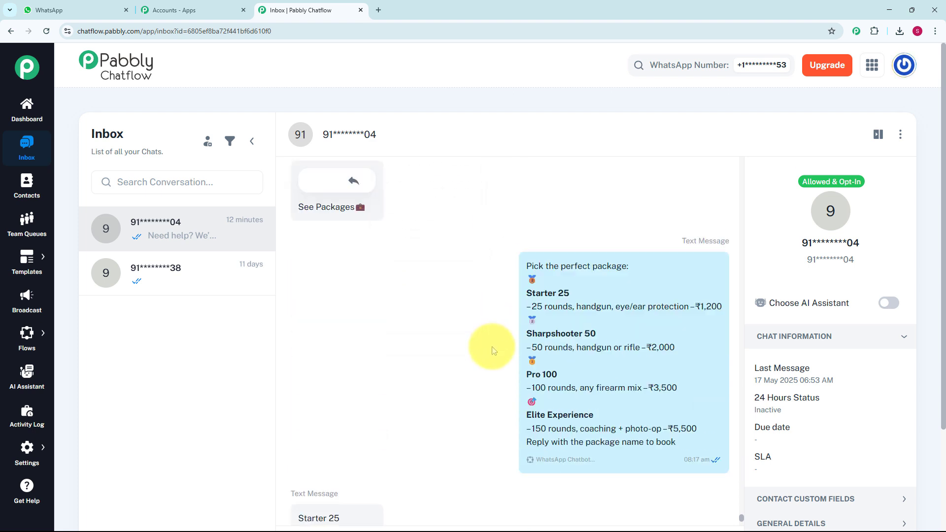
{"action": "mouse_move", "coordinate": [549, 334]}
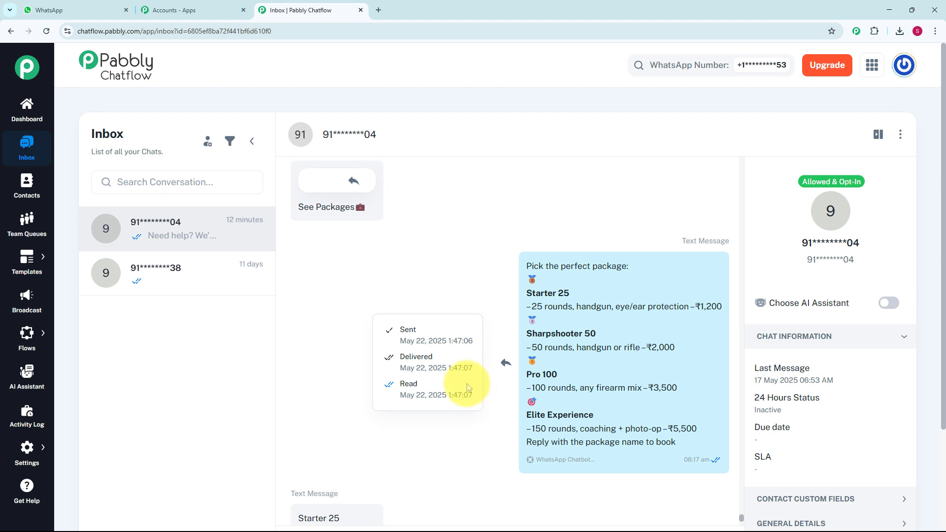
{"action": "scroll", "coordinate": [480, 415], "scroll_direction": "down", "scroll_amount": 5}
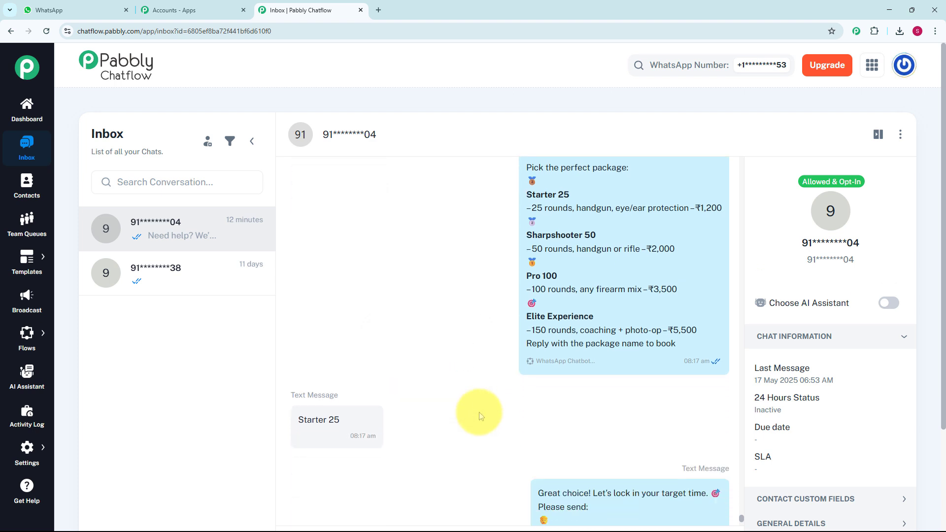
{"action": "scroll", "coordinate": [478, 411], "scroll_direction": "down", "scroll_amount": 3}
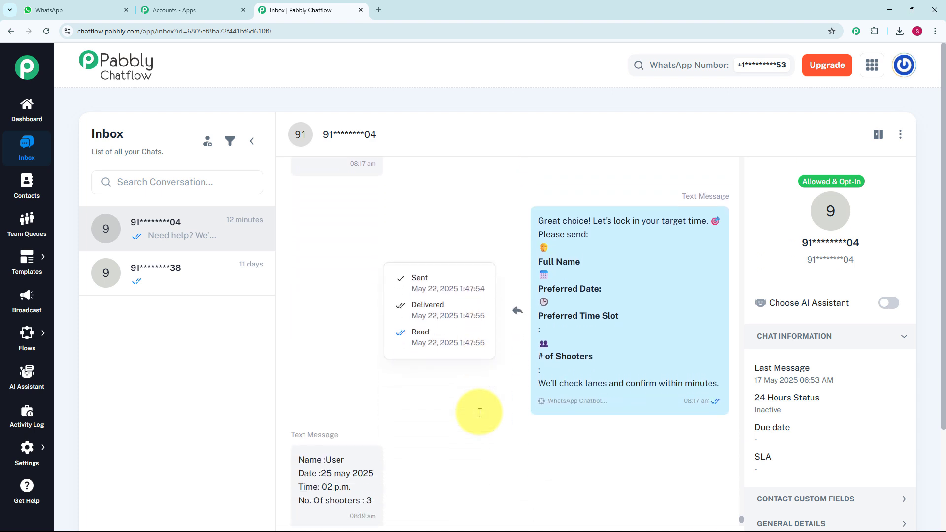
{"action": "scroll", "coordinate": [479, 411], "scroll_direction": "down", "scroll_amount": 6}
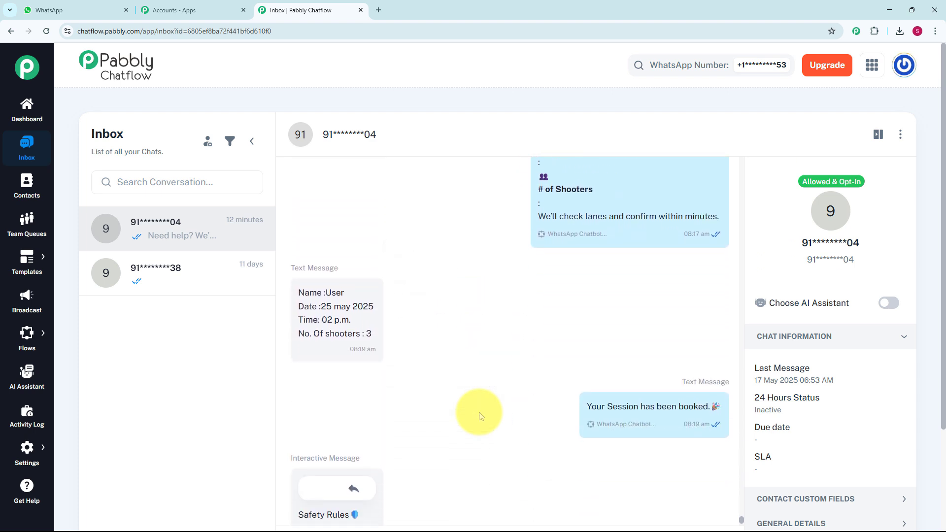